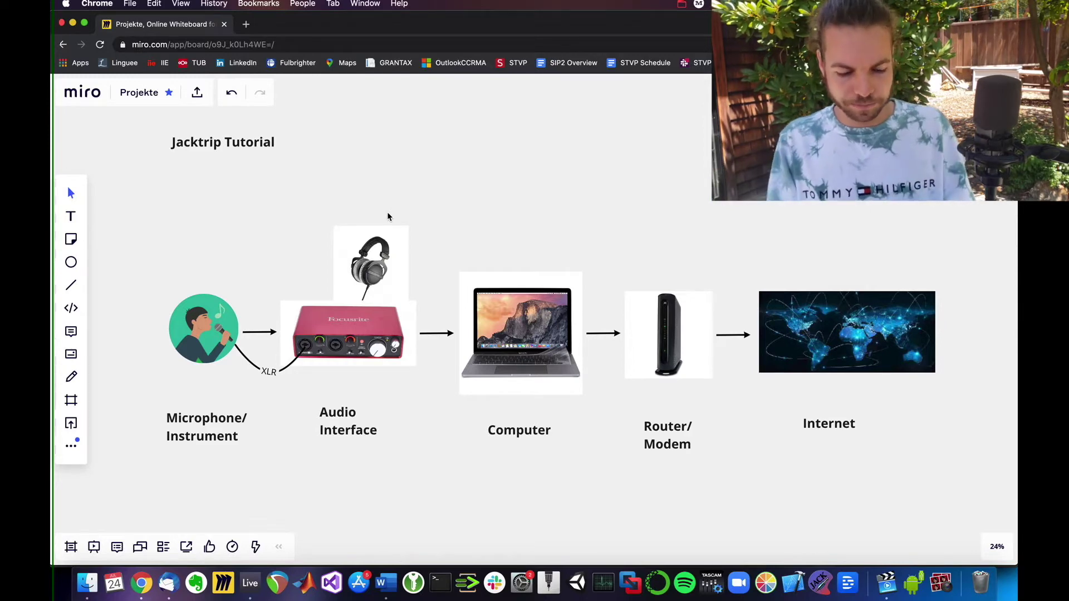
- Open jackaudio.org in a new tab and go to its Downloads page
{"action": "key", "text": "super+t"}
{"action": "type", "text": "jackaudi"}
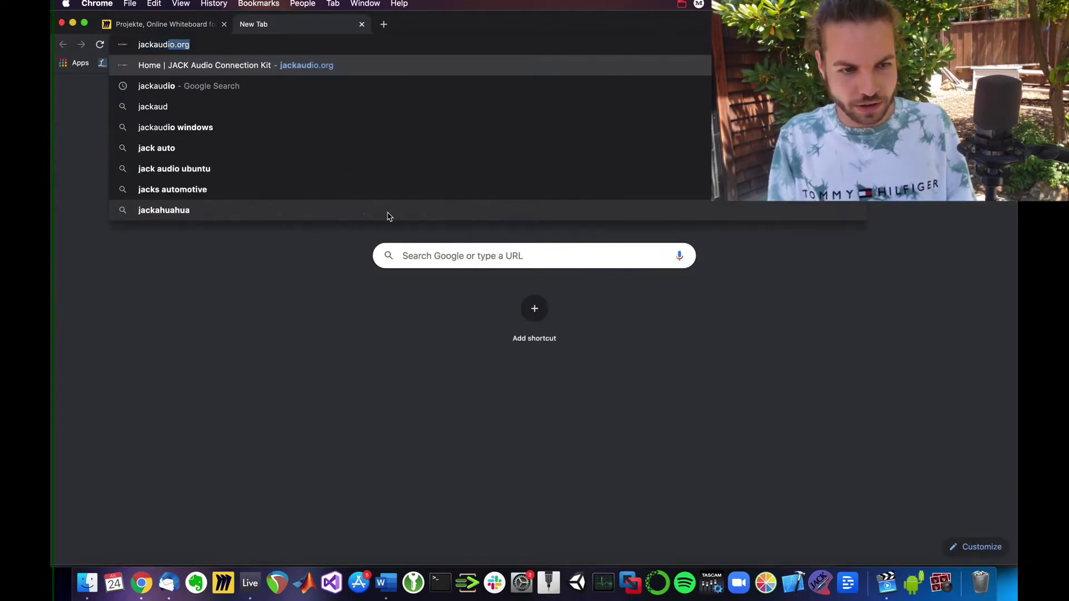
{"action": "type", "text": "o.org"}
{"action": "key", "text": "Return"}
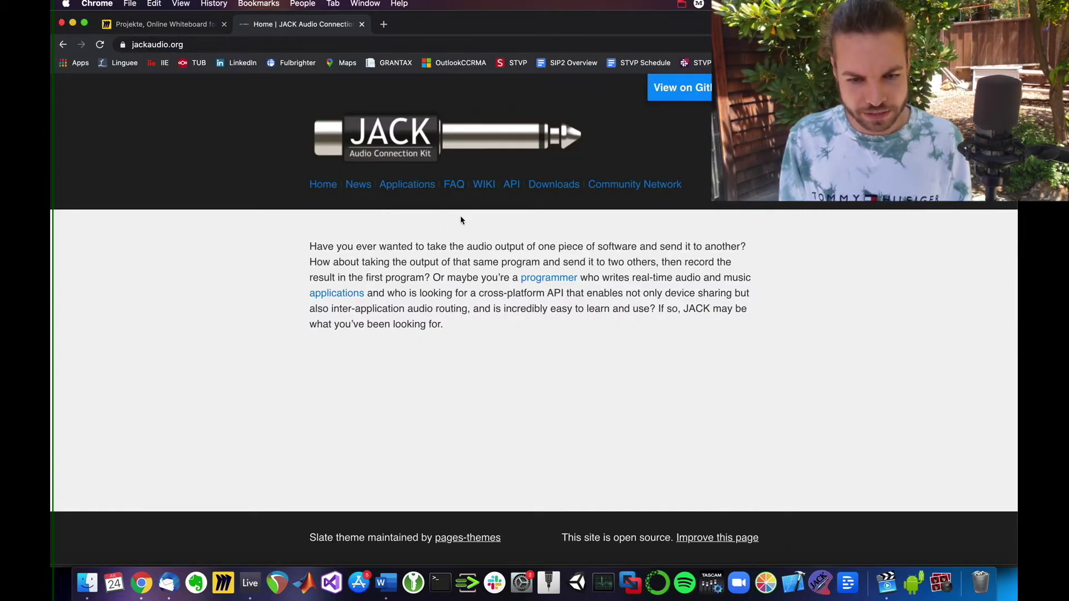
{"action": "left_click", "coordinate": [555, 187]}
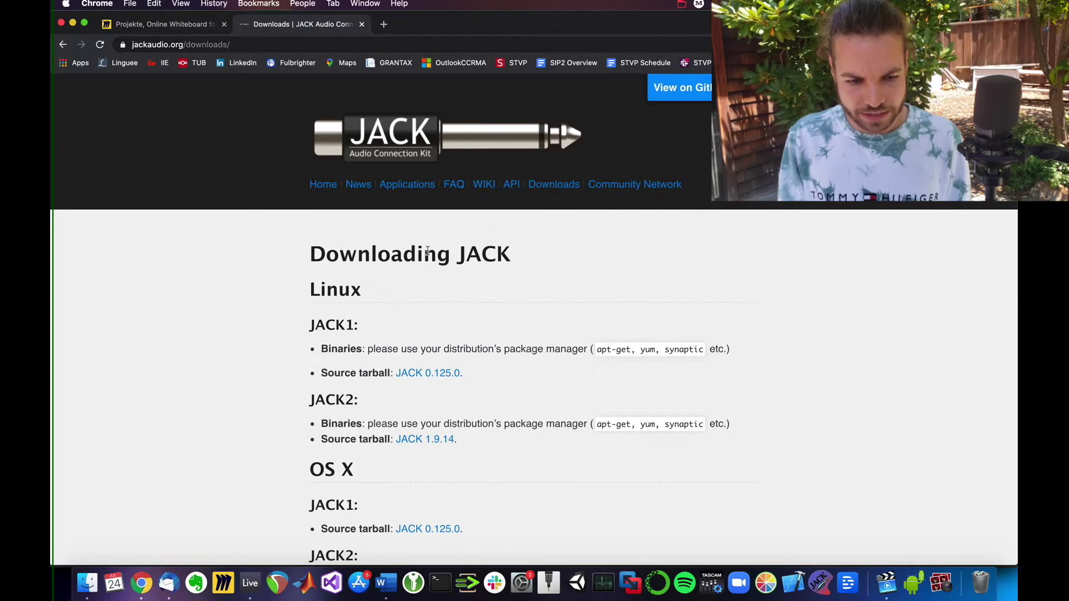
- Find the OS X JACK2 section and download the JackOSX 0.92_b3 binary
{"action": "scroll", "coordinate": [327, 308], "scroll_direction": "down", "scroll_amount": 5}
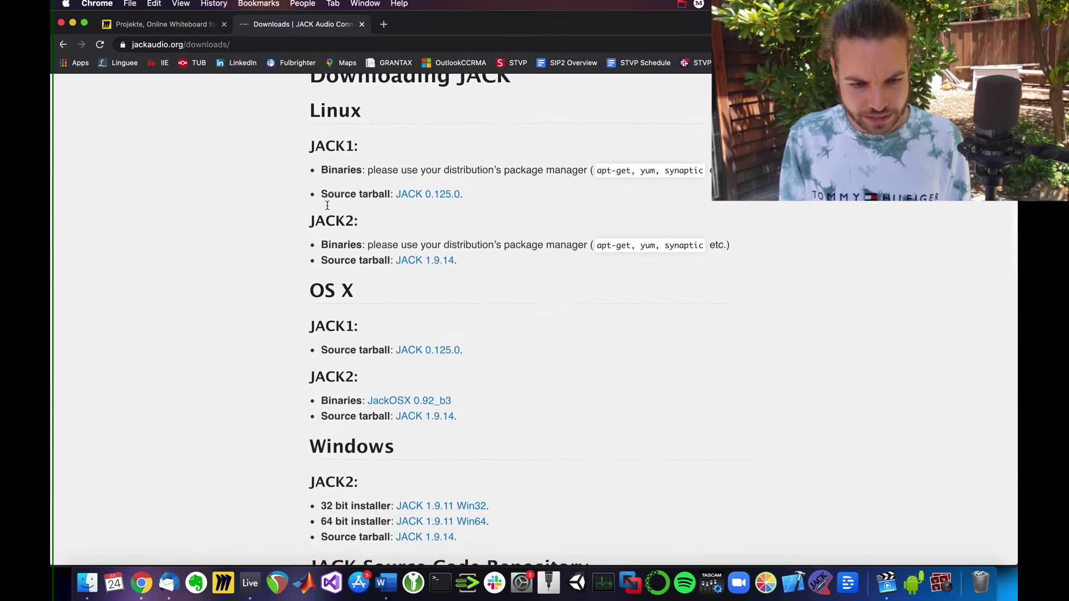
{"action": "scroll", "coordinate": [329, 208], "scroll_direction": "down", "scroll_amount": 1}
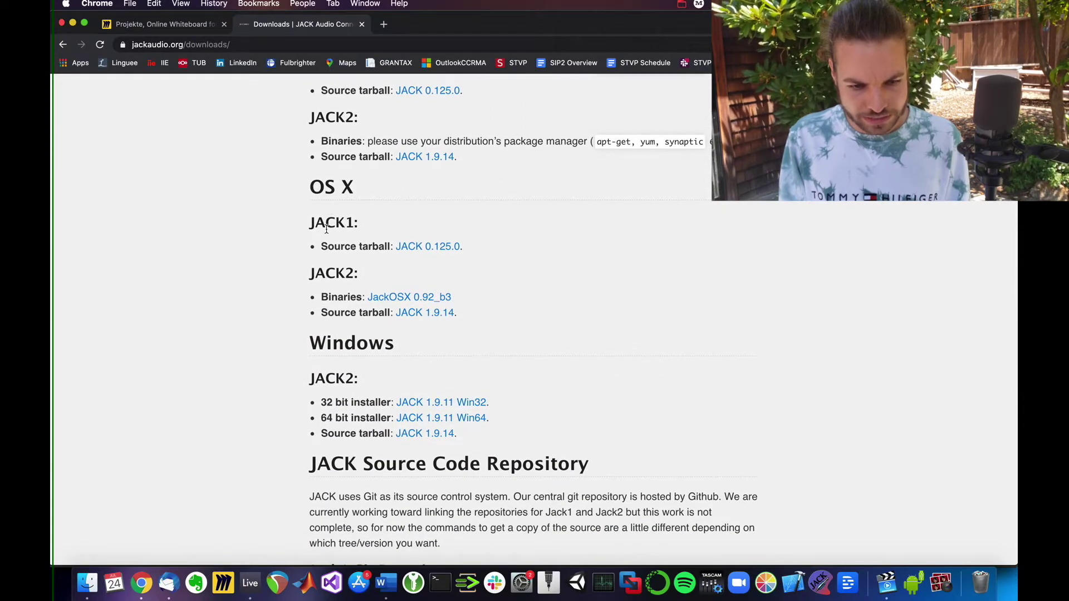
{"action": "scroll", "coordinate": [326, 228], "scroll_direction": "down", "scroll_amount": 1}
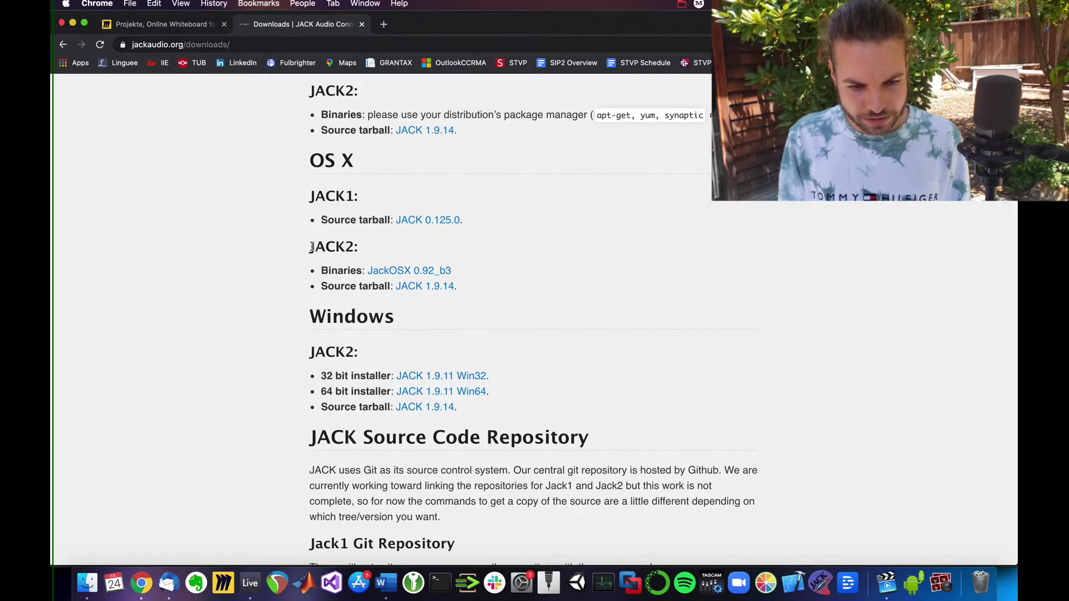
{"action": "left_click_drag", "start_coordinate": [309, 245], "coordinate": [359, 248]}
{"action": "left_click", "coordinate": [365, 248]}
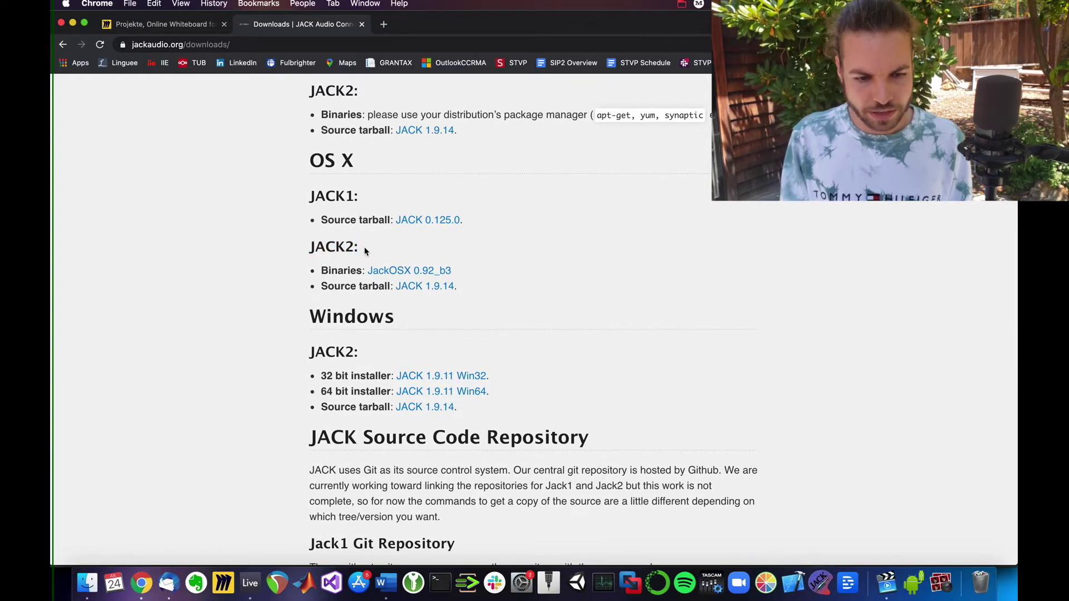
{"action": "left_click", "coordinate": [388, 271]}
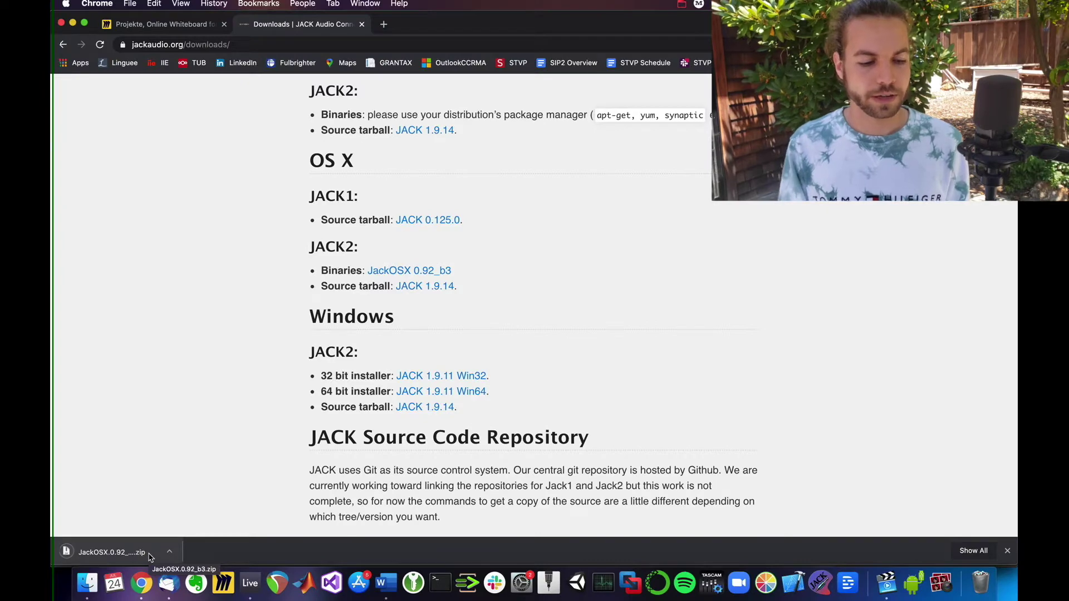
- Reveal the downloaded JackOSX zip in Finder and unpack it
{"action": "left_click", "coordinate": [169, 557]}
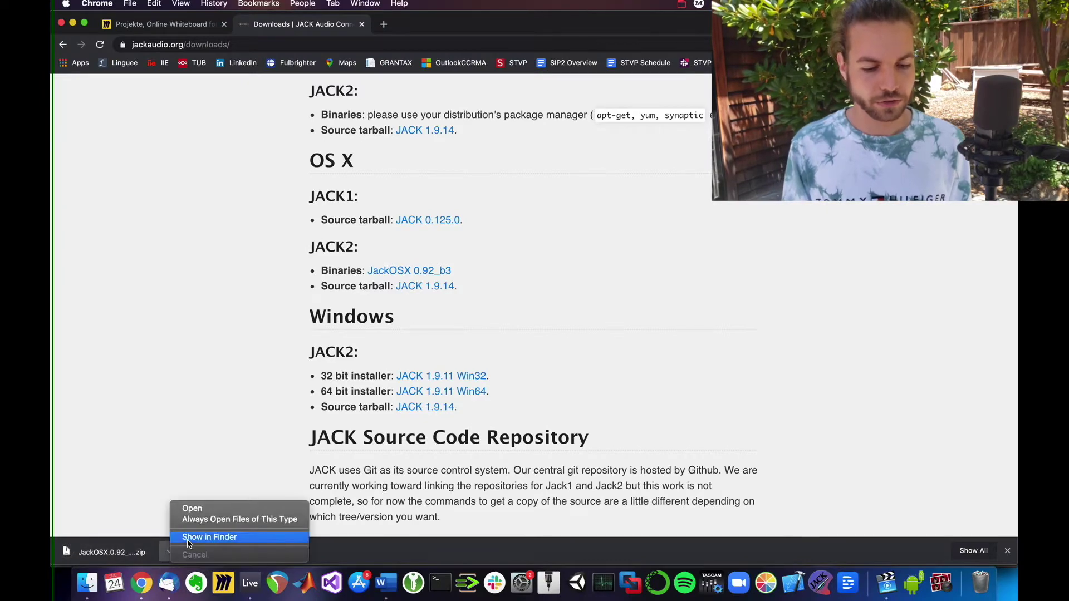
{"action": "left_click", "coordinate": [189, 539]}
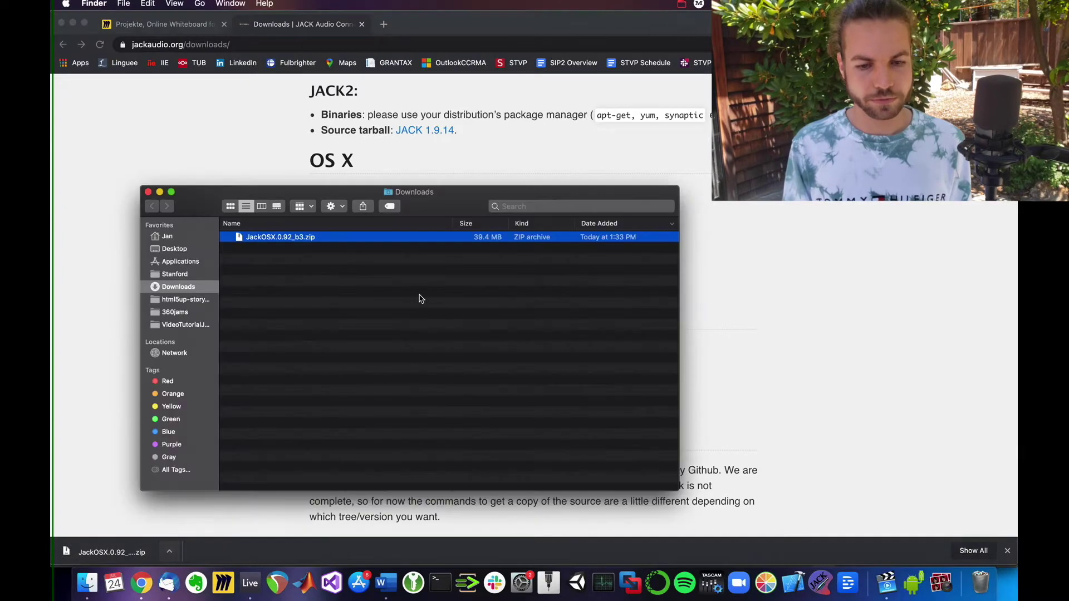
{"action": "double_click", "coordinate": [266, 238]}
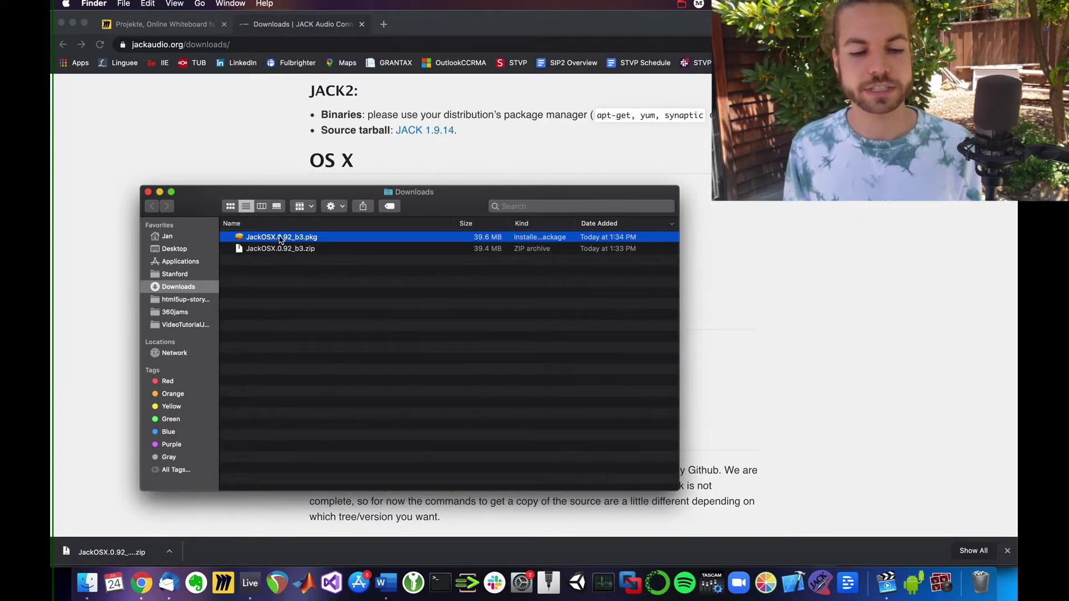
- Launch JackOSX.0.92_b3.pkg, getting past the unidentified-developer block with right-click Open
{"action": "double_click", "coordinate": [280, 238]}
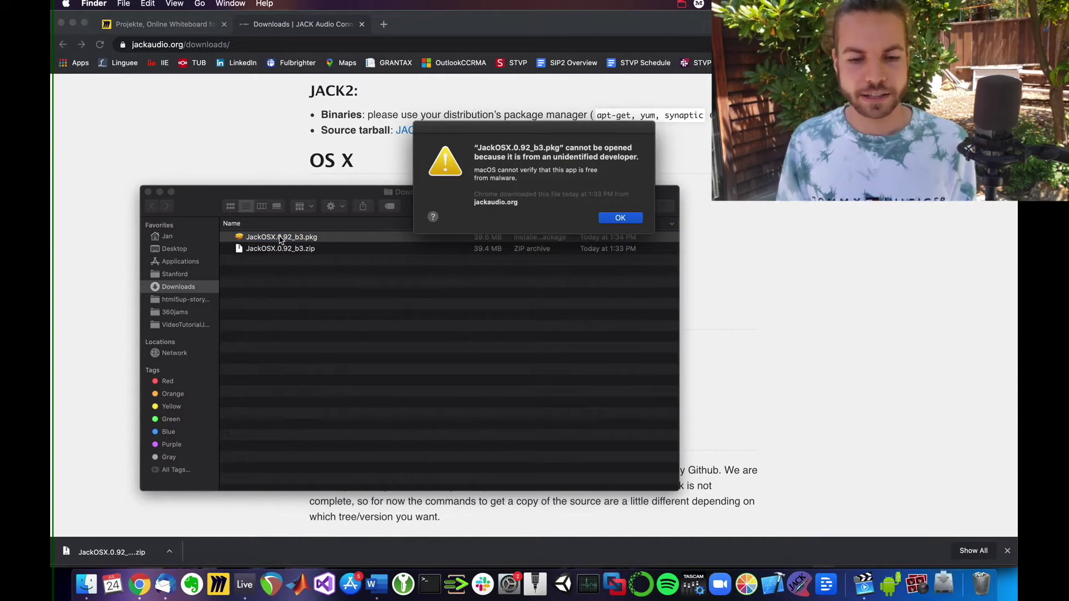
{"action": "left_click", "coordinate": [620, 217]}
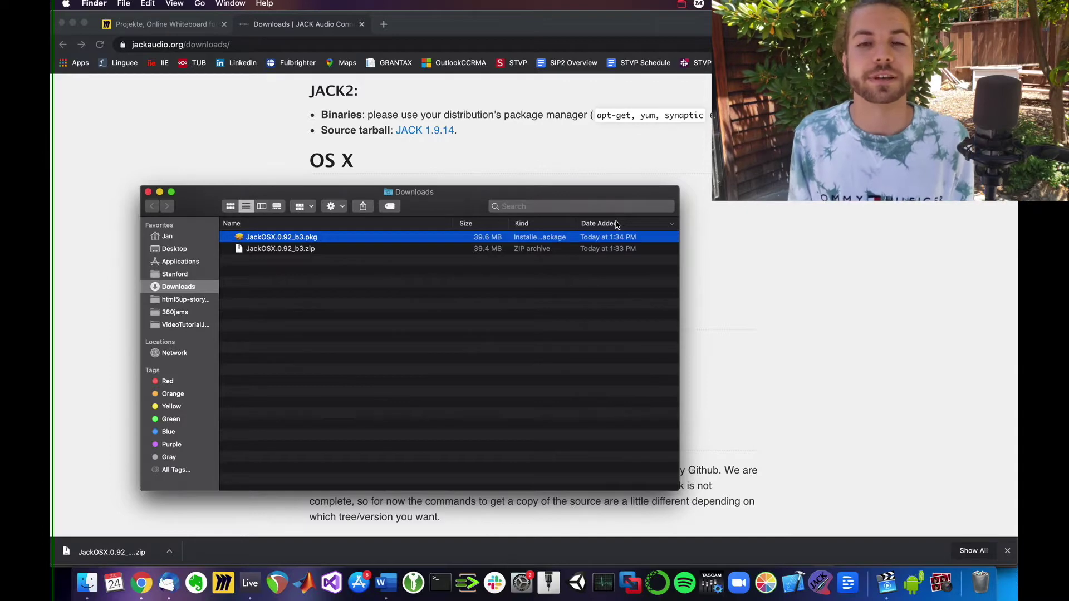
{"action": "right_click", "coordinate": [287, 241]}
{"action": "left_click", "coordinate": [295, 244]}
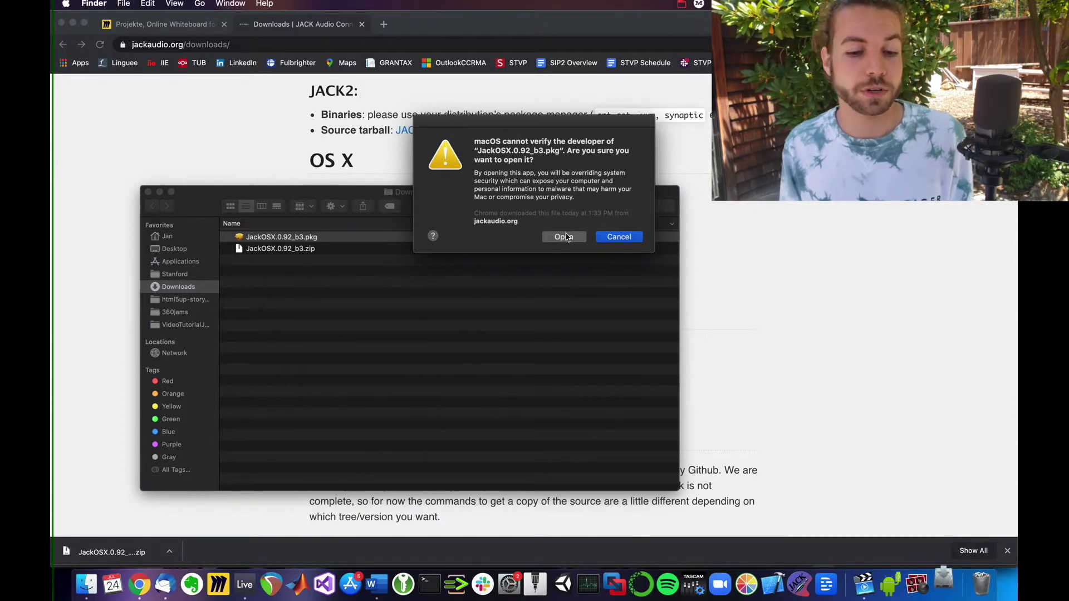
{"action": "left_click", "coordinate": [566, 238]}
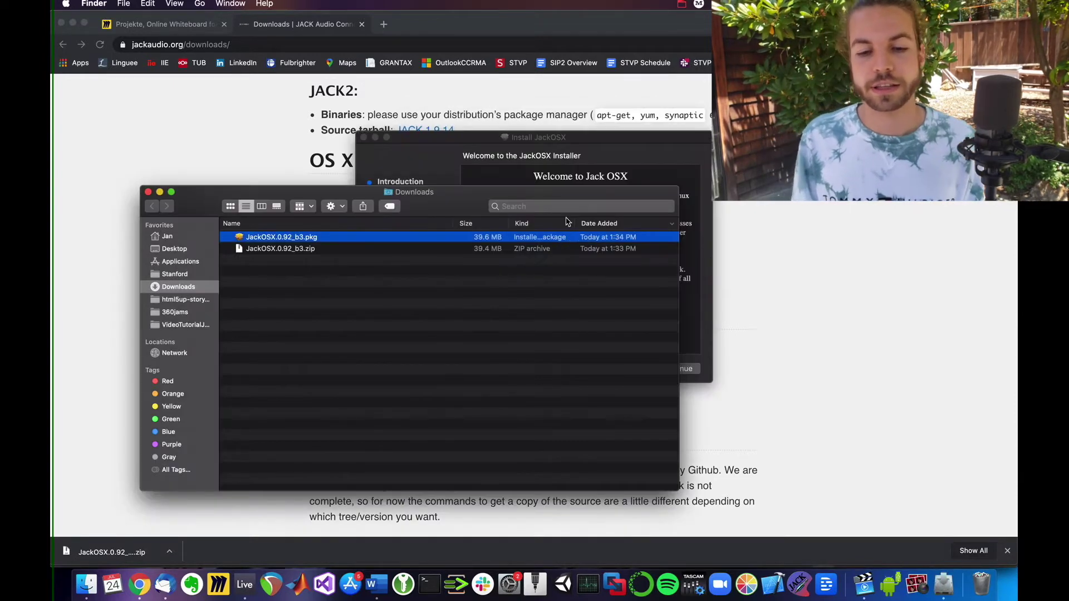
- Move the Install JackOSX window aside and continue through Introduction, Read Me and Select a Destination
{"action": "left_click", "coordinate": [560, 144]}
{"action": "left_click_drag", "start_coordinate": [559, 143], "coordinate": [639, 148]}
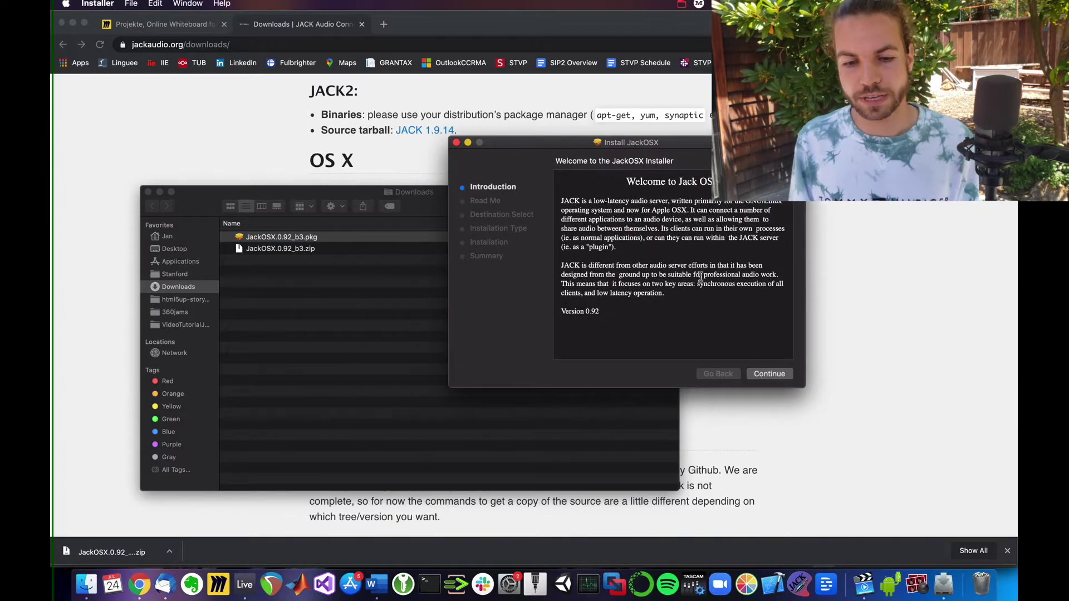
{"action": "left_click", "coordinate": [761, 374]}
{"action": "left_click", "coordinate": [762, 376]}
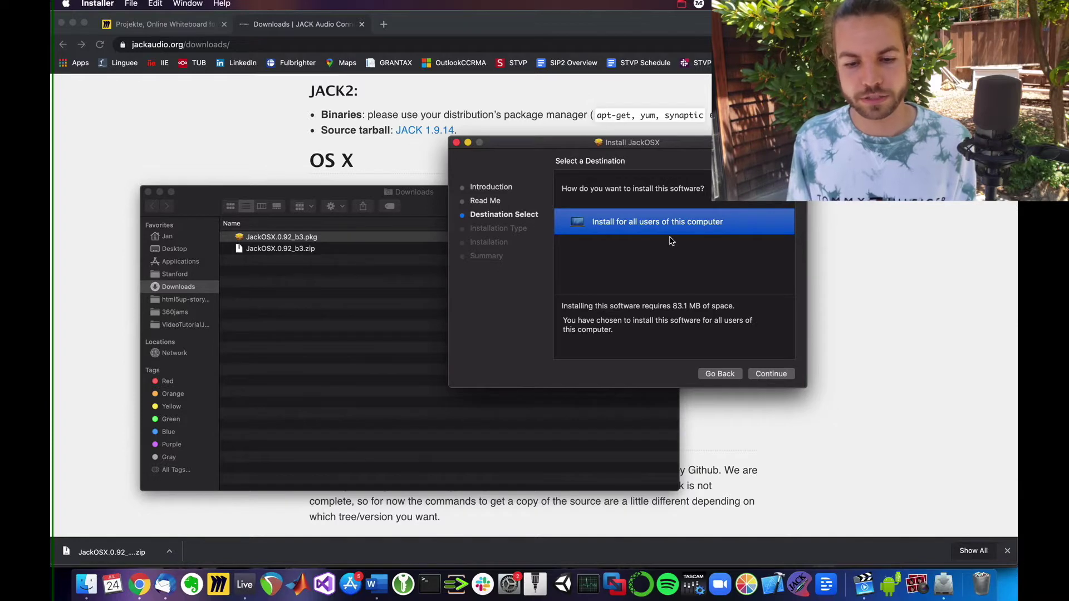
{"action": "left_click", "coordinate": [777, 378]}
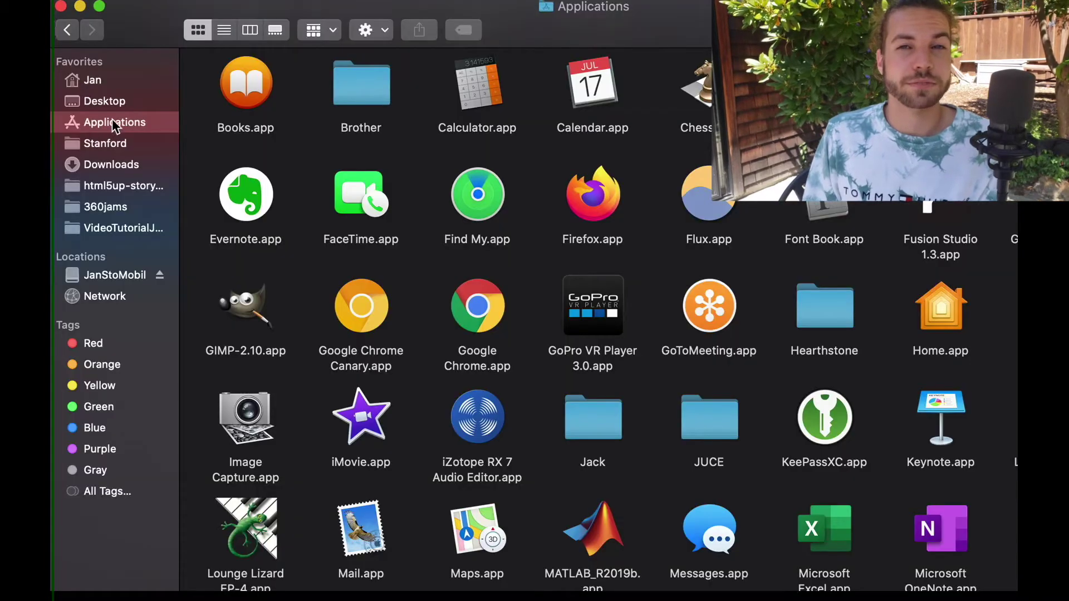
- Open the Jack folder in Applications, launch qjackctl.app and reposition its window
{"action": "left_click", "coordinate": [593, 429]}
{"action": "double_click", "coordinate": [593, 429]}
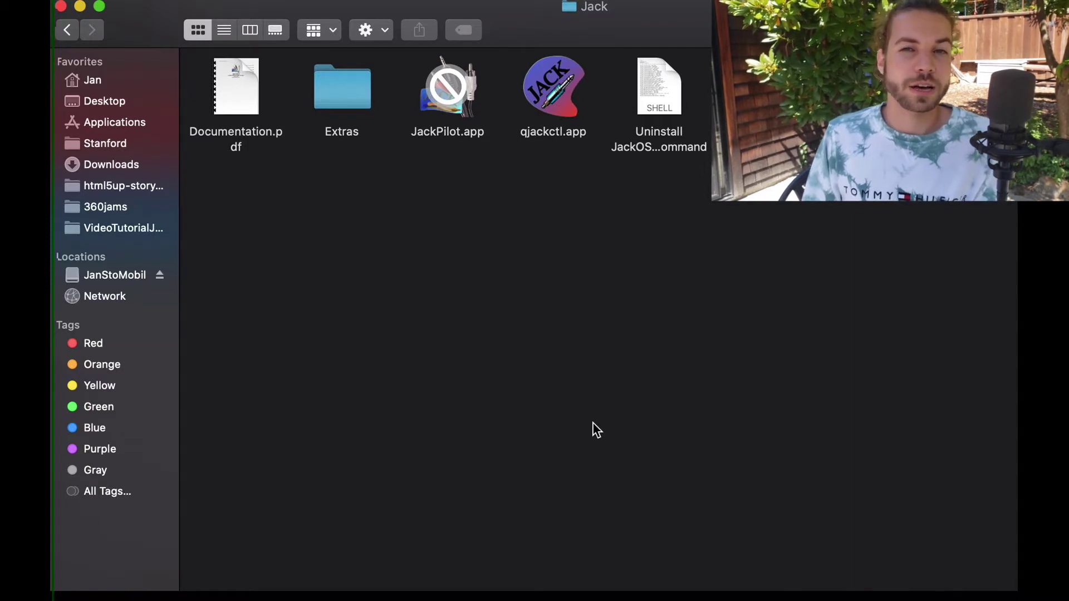
{"action": "double_click", "coordinate": [556, 105]}
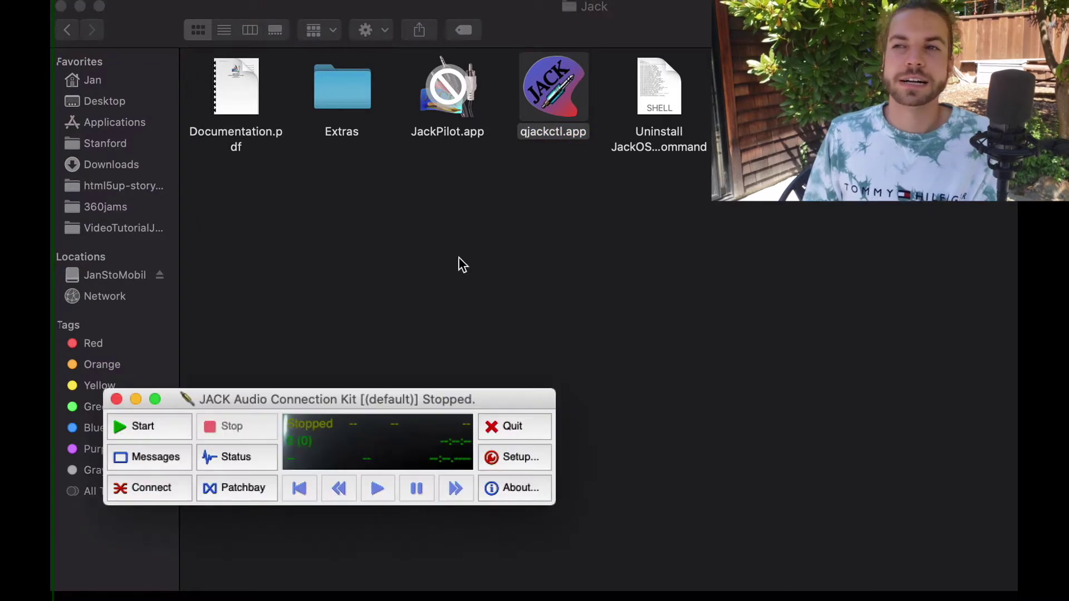
{"action": "left_click_drag", "start_coordinate": [383, 397], "coordinate": [556, 242]}
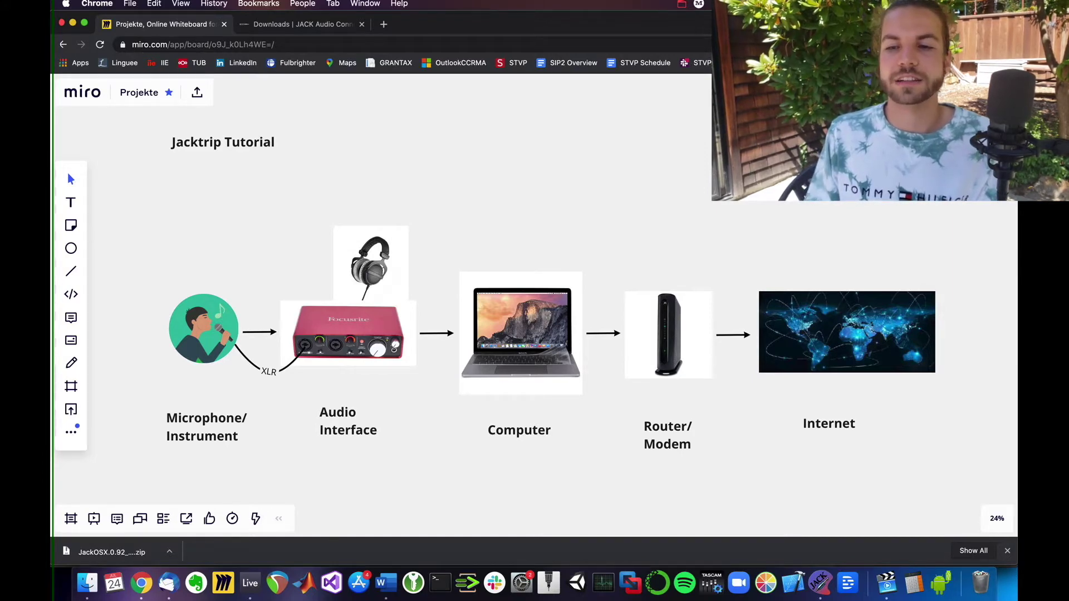
{"action": "key", "text": "super+space"}
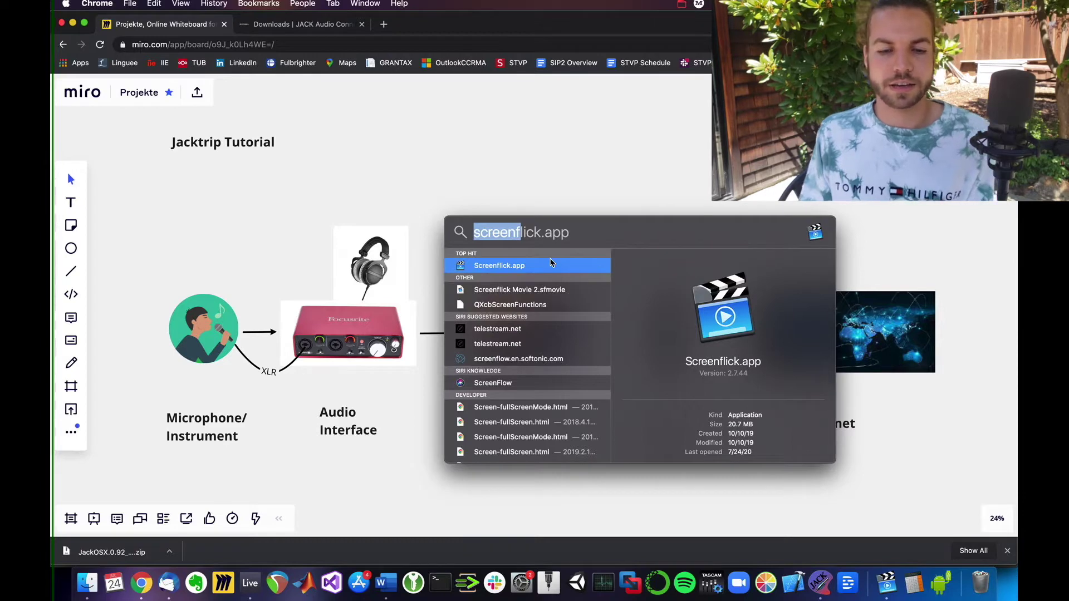
{"action": "type", "text": "qjackcrl"}
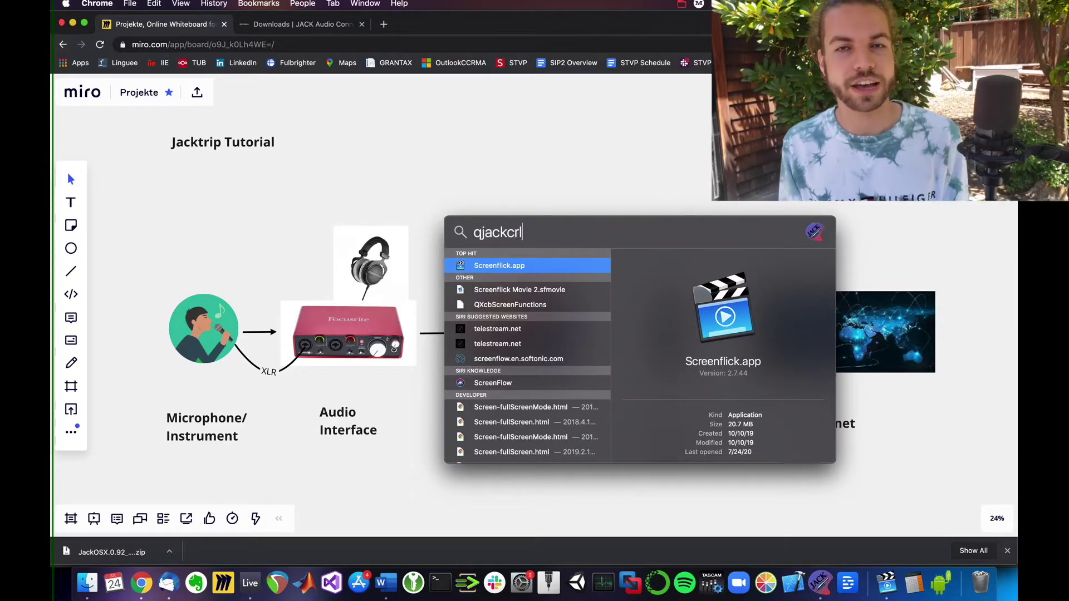
{"action": "key", "text": "BackSpace"}
{"action": "key", "text": "BackSpace"}
{"action": "type", "text": "tl"}
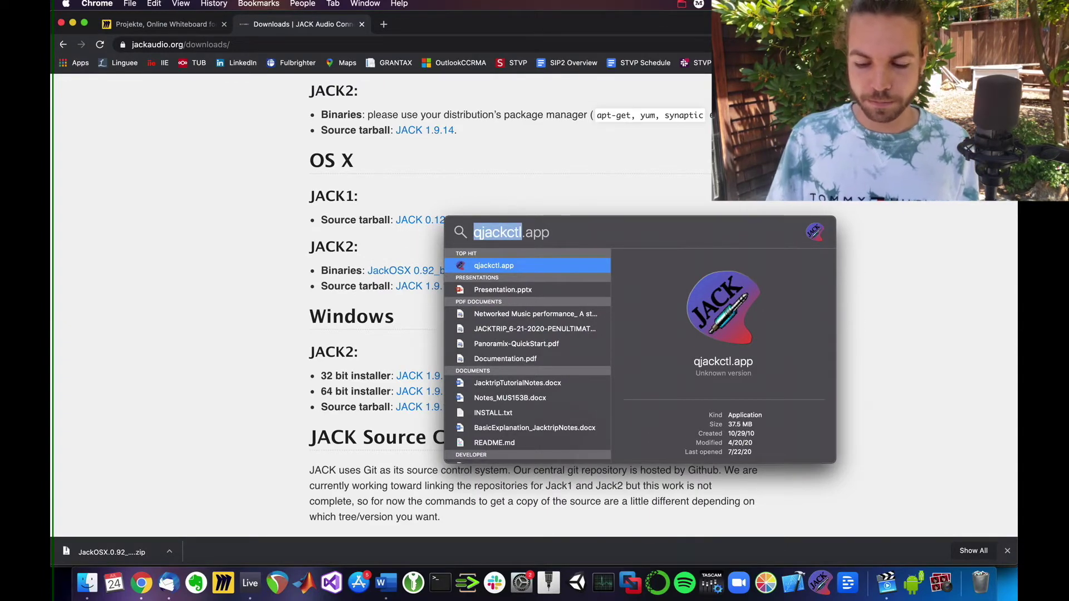
{"action": "key", "text": "Return"}
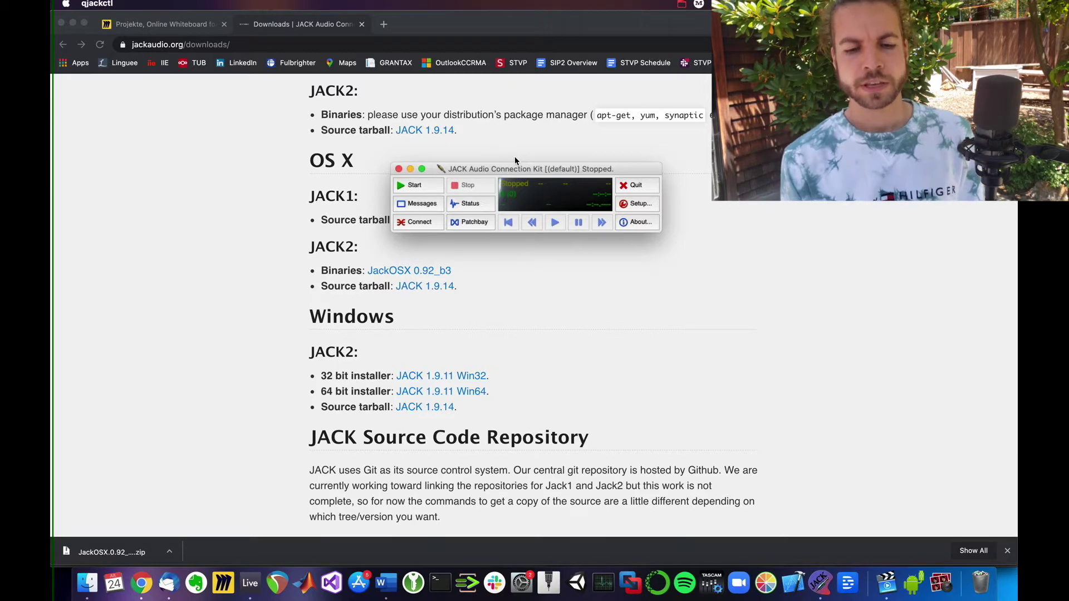
{"action": "left_click_drag", "start_coordinate": [513, 171], "coordinate": [509, 172]}
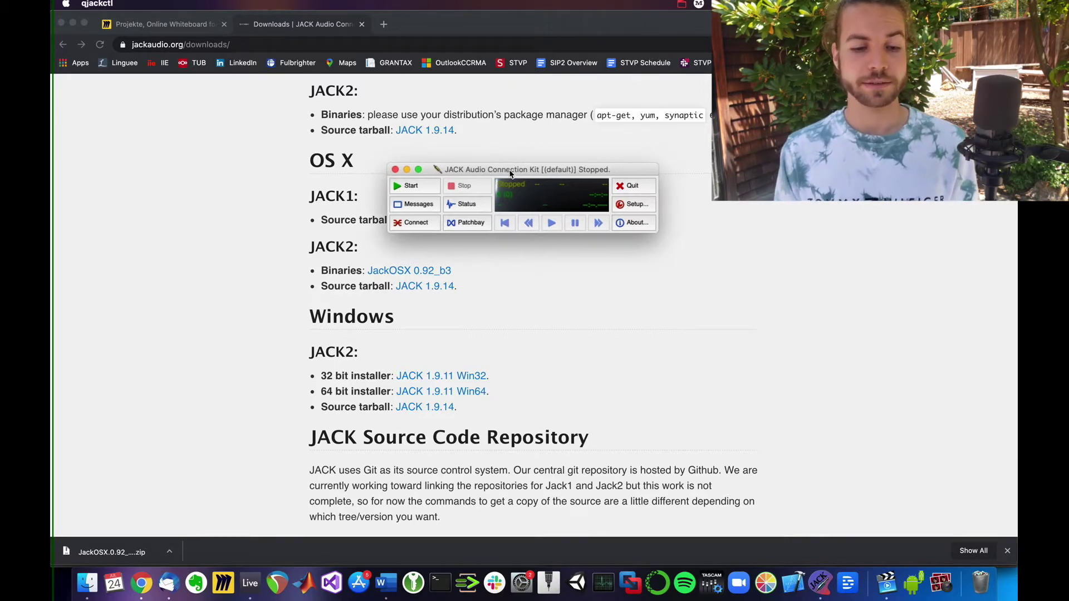
{"action": "left_click", "coordinate": [414, 222]}
{"action": "left_click", "coordinate": [419, 206]}
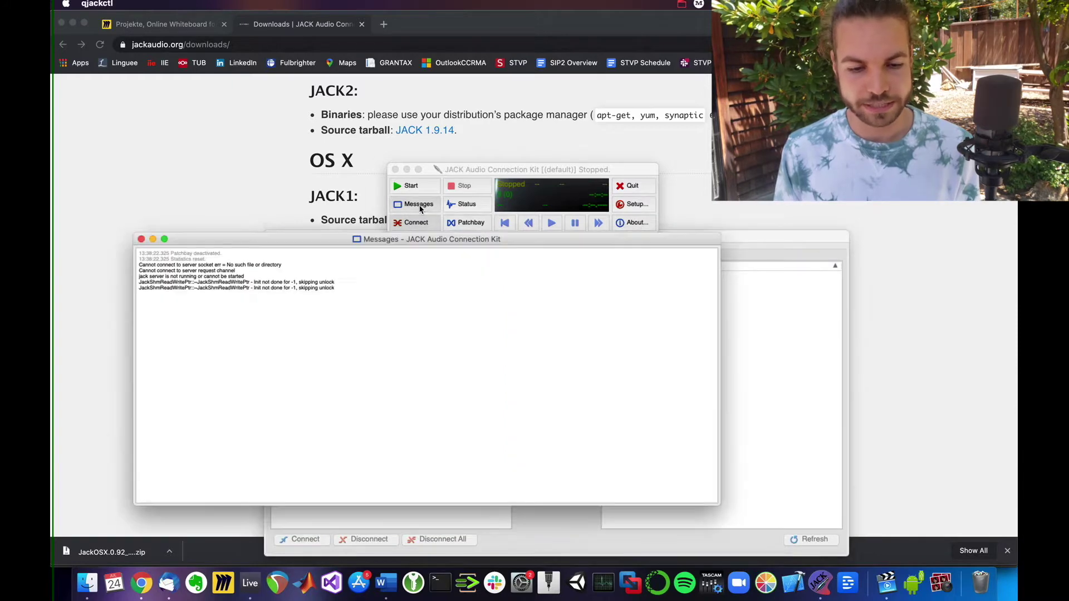
{"action": "left_click", "coordinate": [419, 206]}
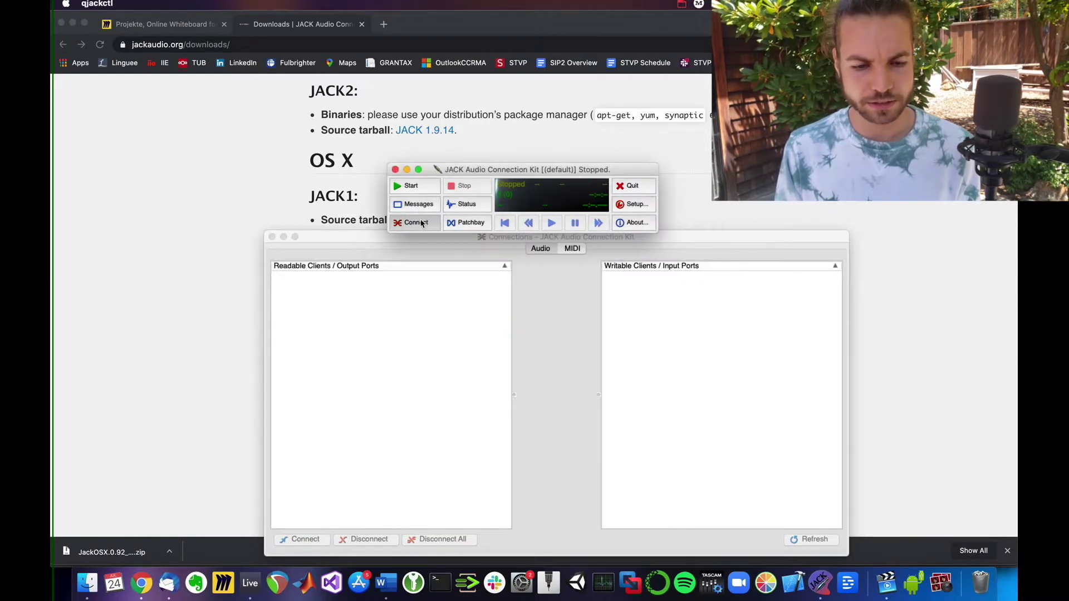
{"action": "left_click", "coordinate": [420, 223]}
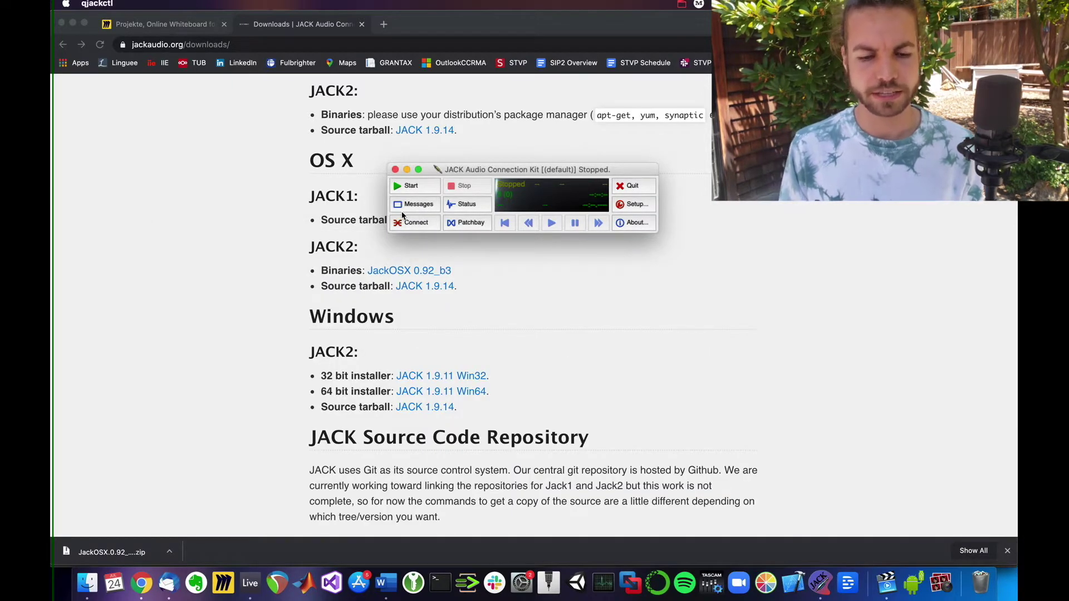
{"action": "left_click_drag", "start_coordinate": [529, 174], "coordinate": [512, 179]}
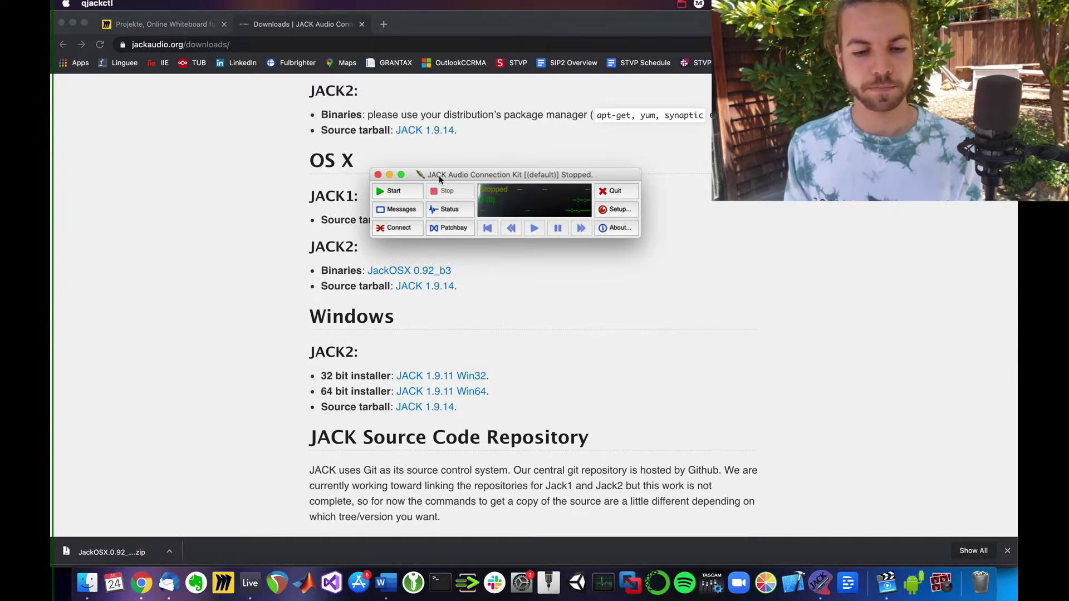
- Open qjackctl's Setup dialog, move it lower, and check the /usr/local/bin/jackd server path
{"action": "left_click", "coordinate": [615, 210]}
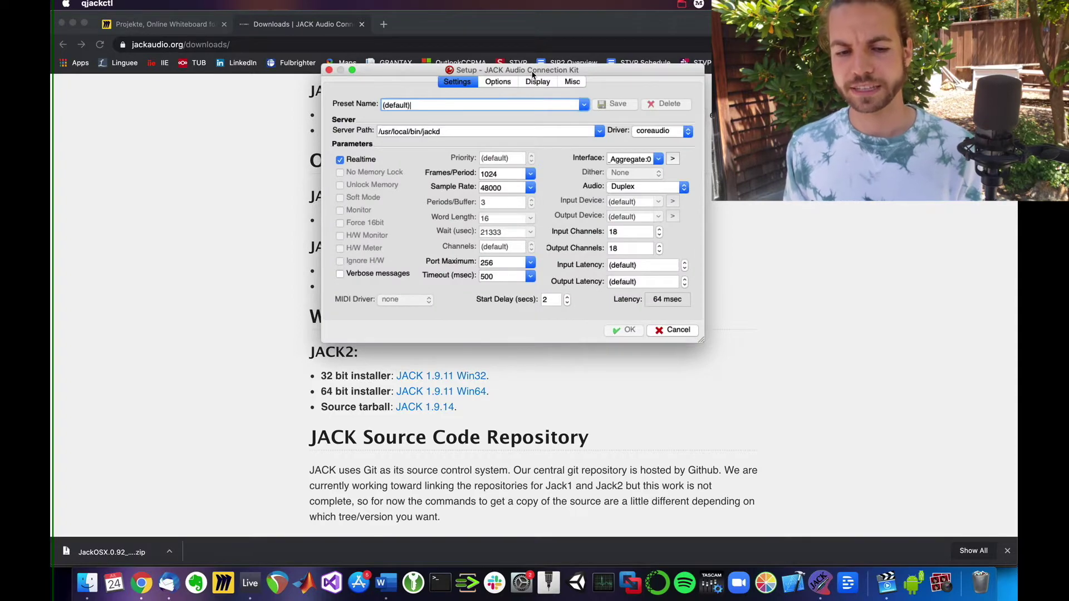
{"action": "left_click_drag", "start_coordinate": [534, 76], "coordinate": [531, 141]}
{"action": "left_click_drag", "start_coordinate": [449, 196], "coordinate": [359, 200]}
{"action": "left_click", "coordinate": [448, 196]}
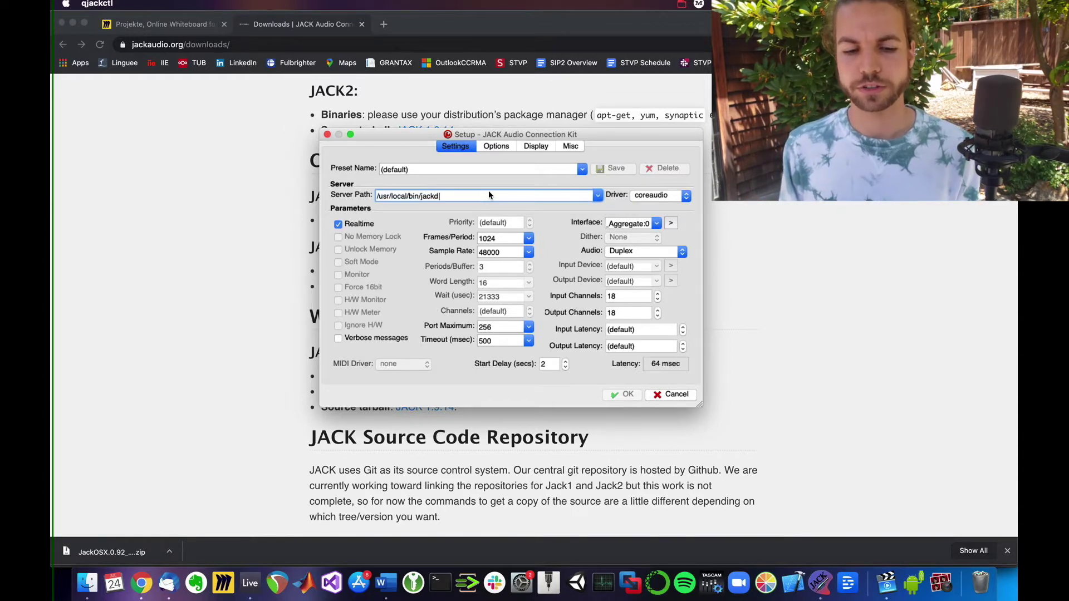
{"action": "key", "text": "Down"}
{"action": "left_click", "coordinate": [389, 195]}
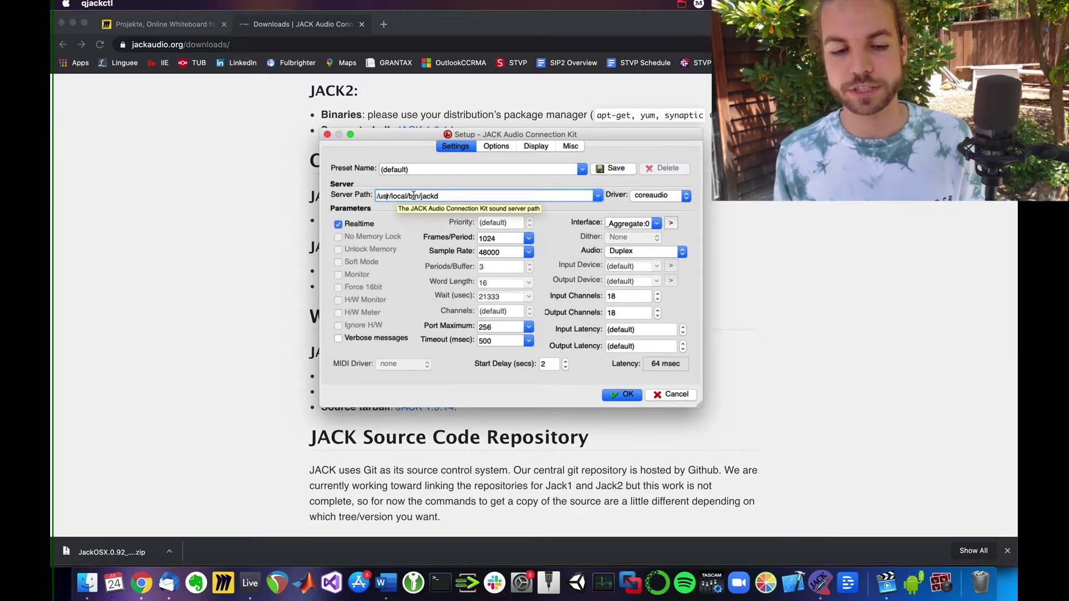
{"action": "left_click", "coordinate": [450, 195]}
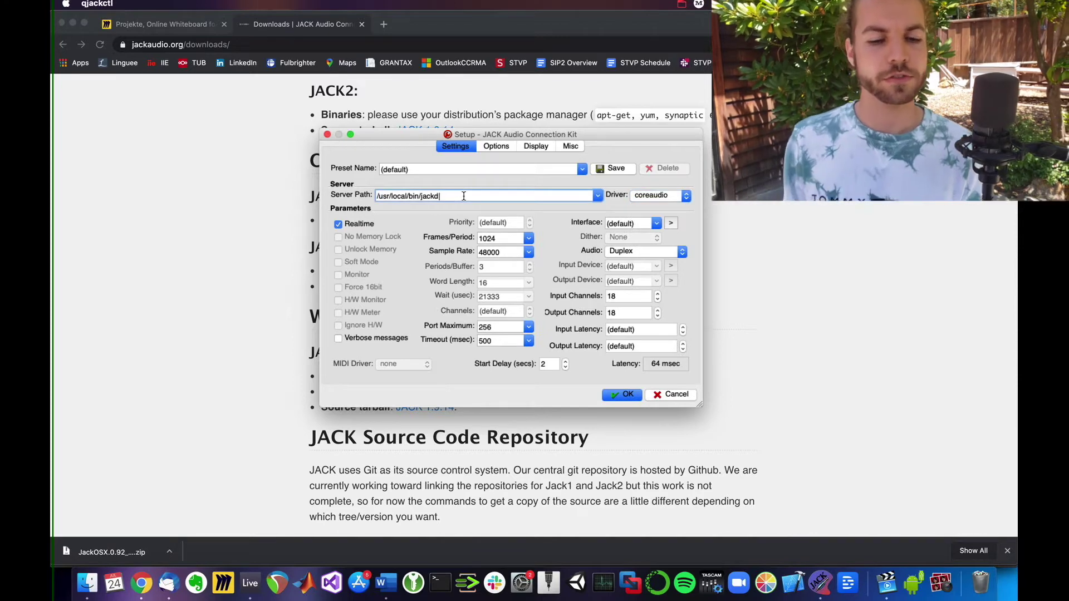
{"action": "left_click", "coordinate": [650, 194]}
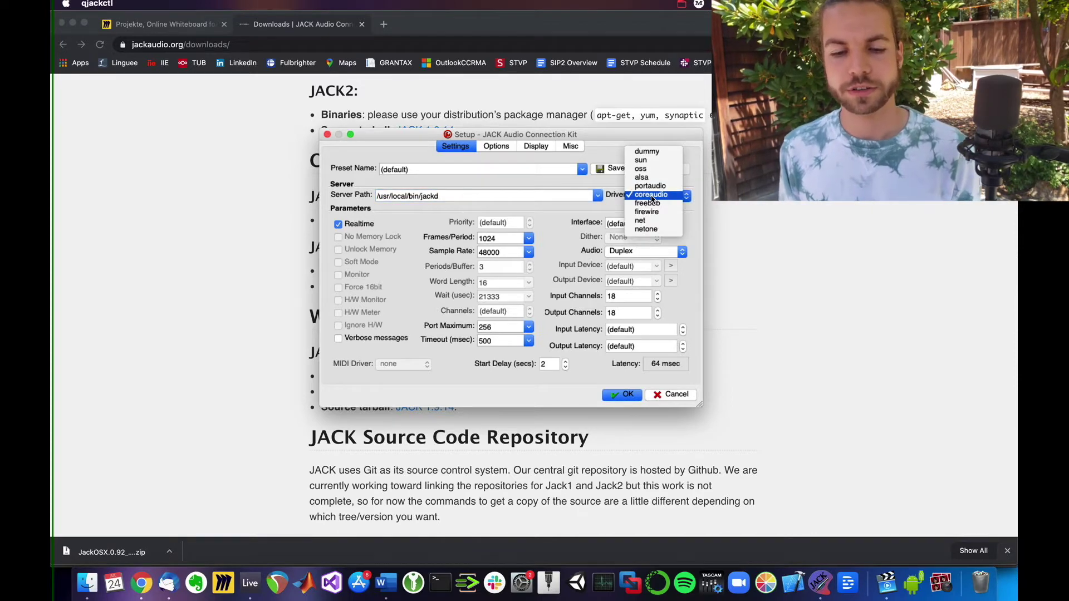
{"action": "left_click", "coordinate": [652, 196]}
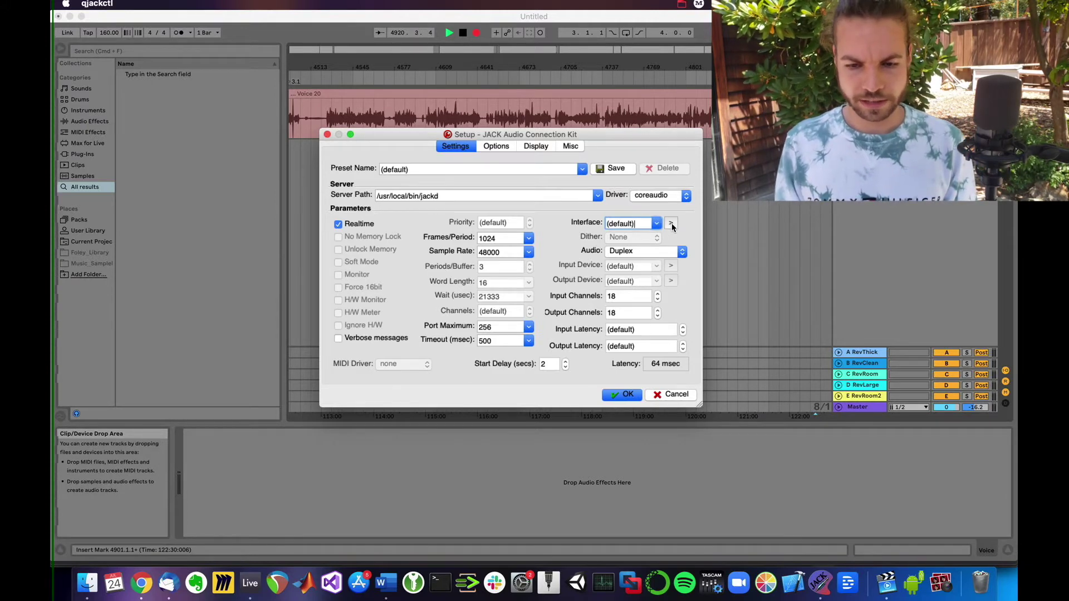
{"action": "left_click", "coordinate": [672, 225]}
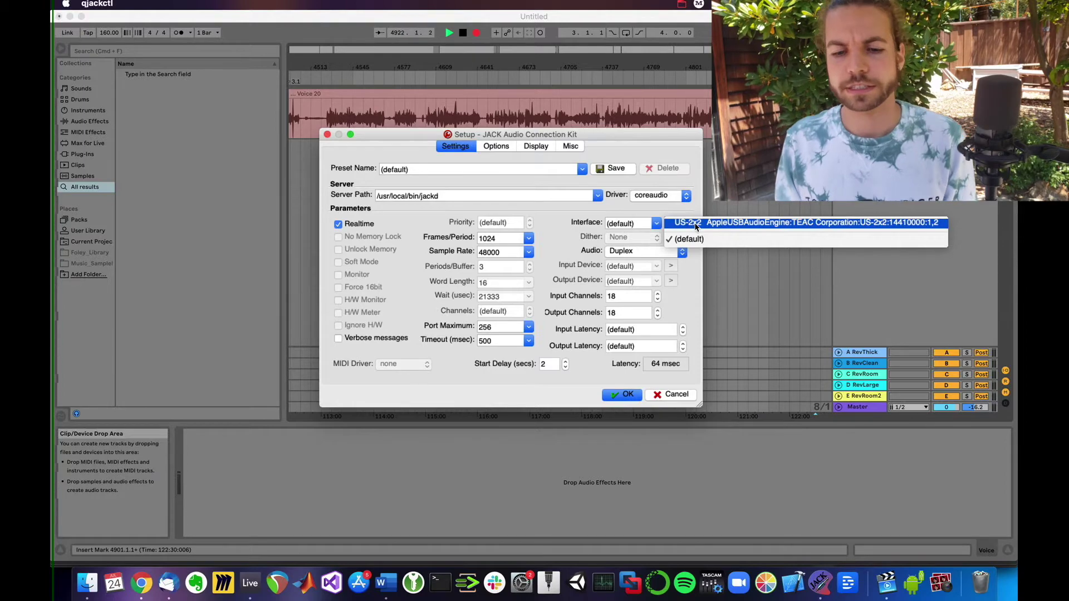
{"action": "left_click", "coordinate": [696, 213]}
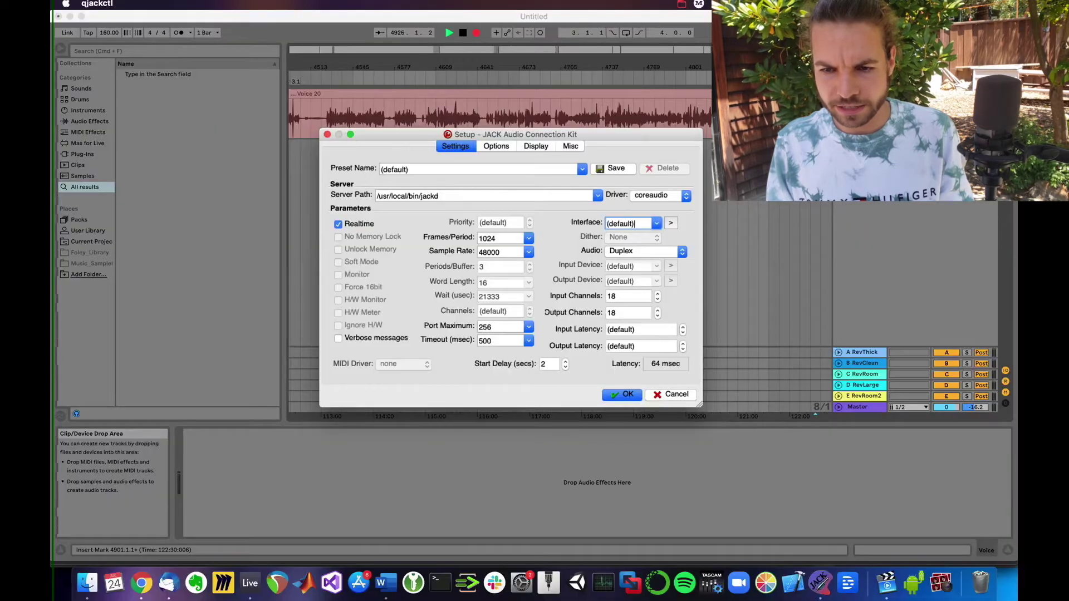
- Open Sound preferences and choose US-2x2 as the output device
{"action": "key", "text": "super+space"}
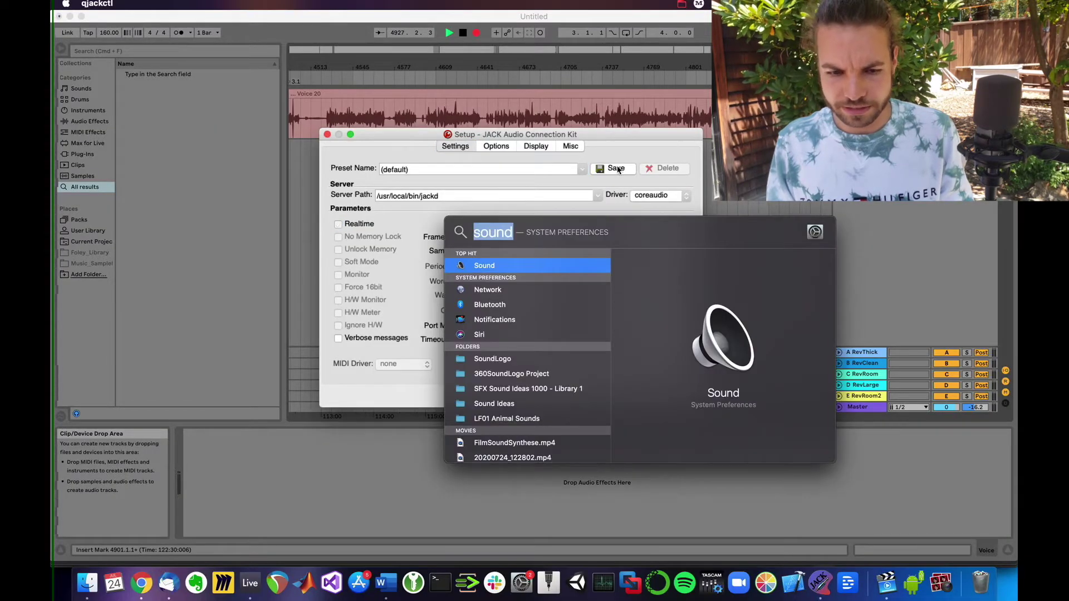
{"action": "left_click", "coordinate": [489, 271]}
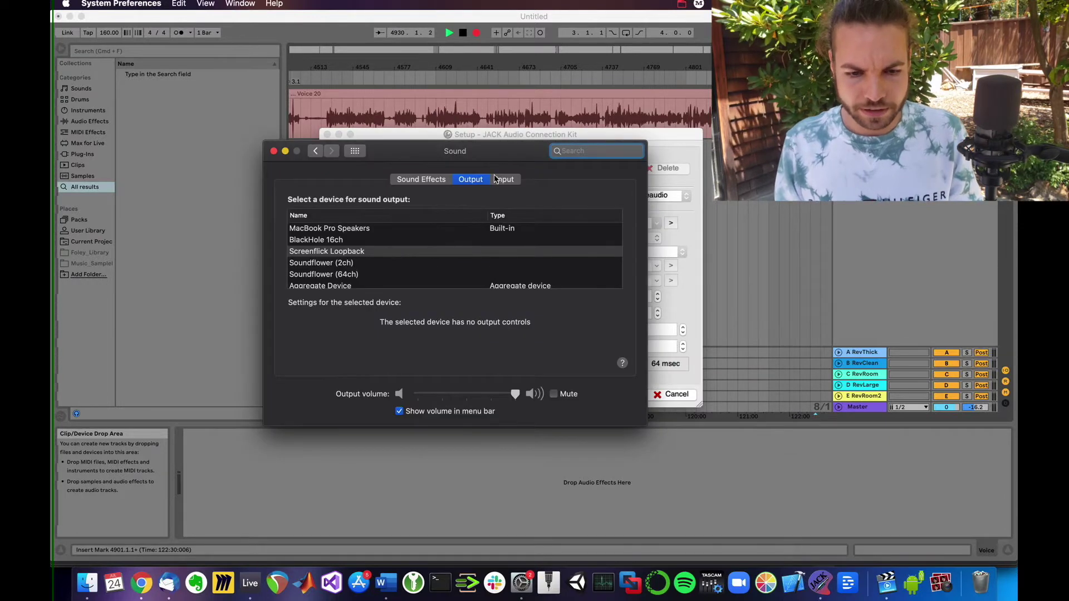
{"action": "left_click", "coordinate": [464, 180]}
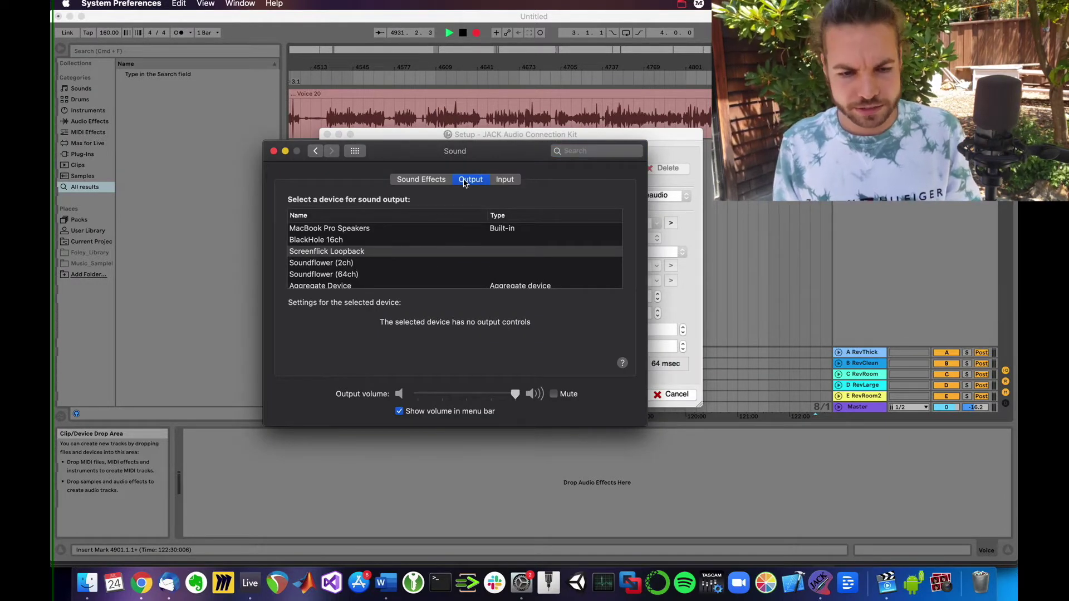
{"action": "scroll", "coordinate": [361, 275], "scroll_direction": "down", "scroll_amount": 2}
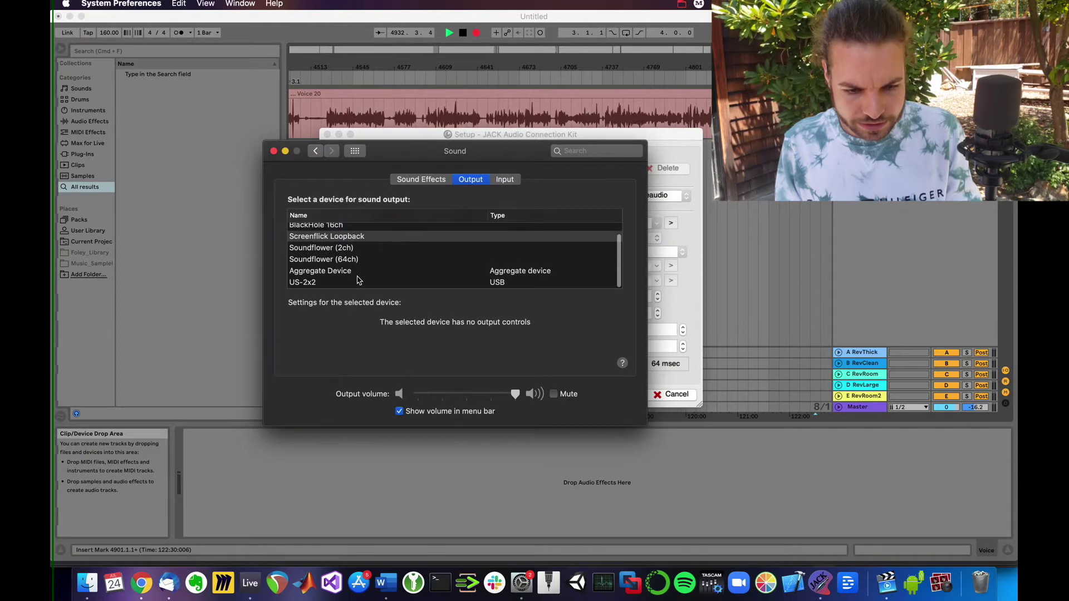
{"action": "left_click", "coordinate": [357, 279]}
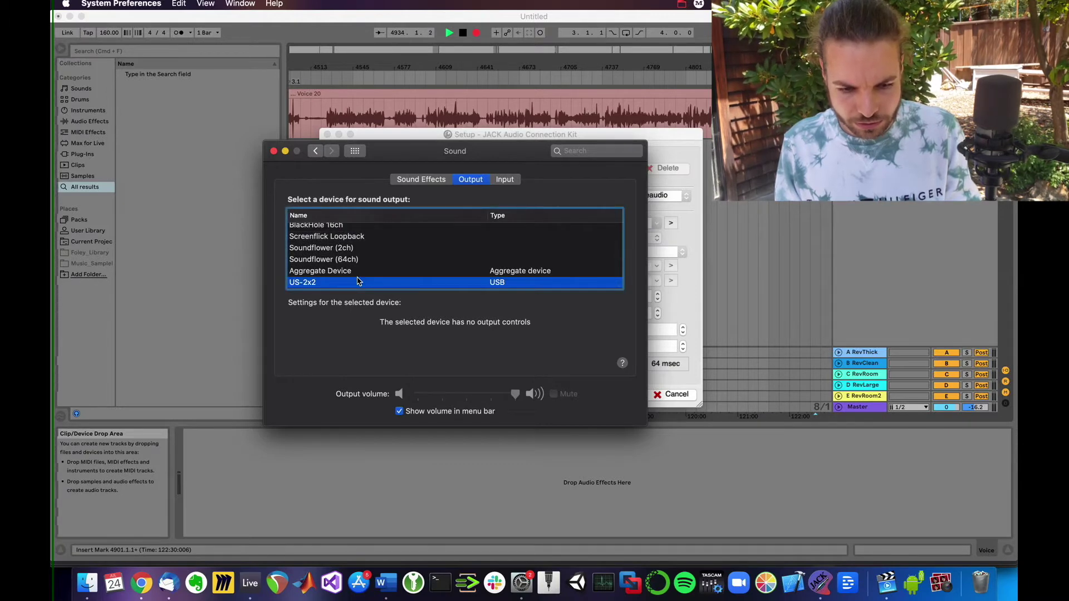
- Choose US-2x2 as the sound input device and close Sound preferences
{"action": "scroll", "coordinate": [396, 259], "scroll_direction": "up", "scroll_amount": 2}
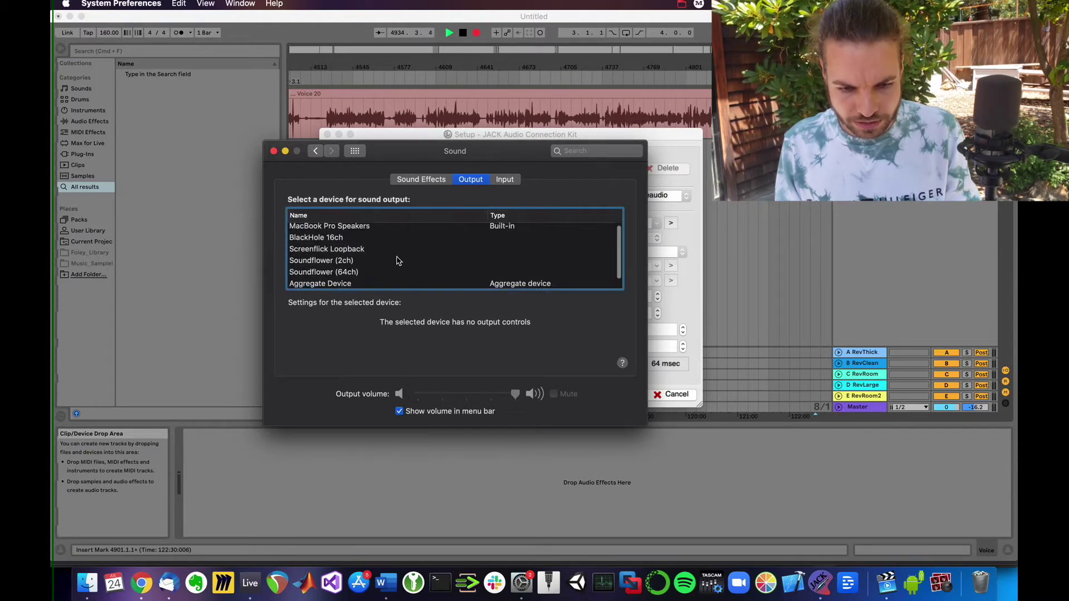
{"action": "left_click", "coordinate": [509, 183]}
{"action": "scroll", "coordinate": [451, 255], "scroll_direction": "down", "scroll_amount": 3}
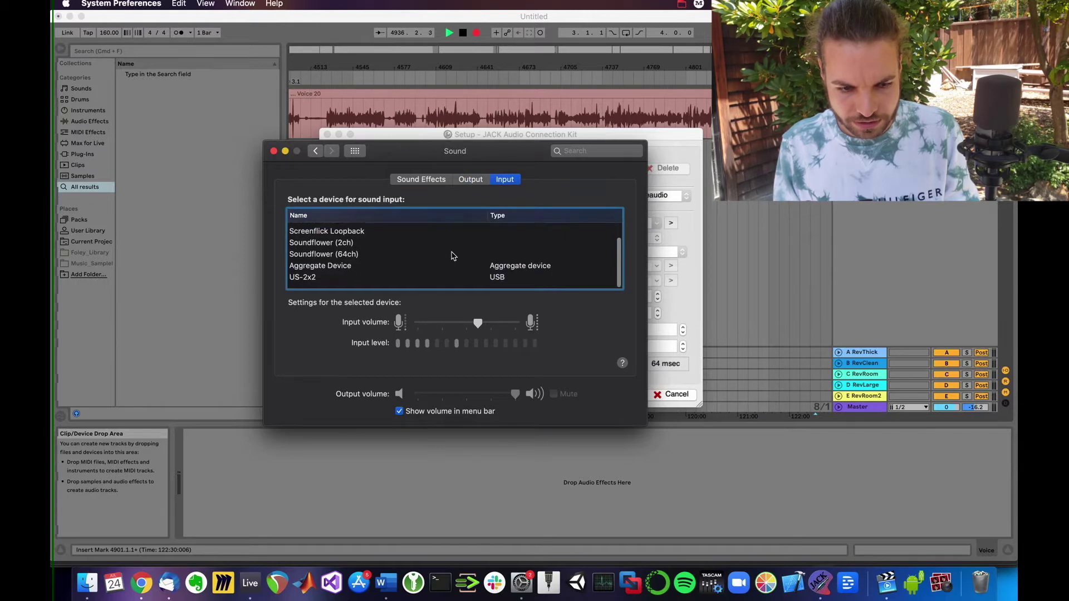
{"action": "left_click", "coordinate": [397, 284]}
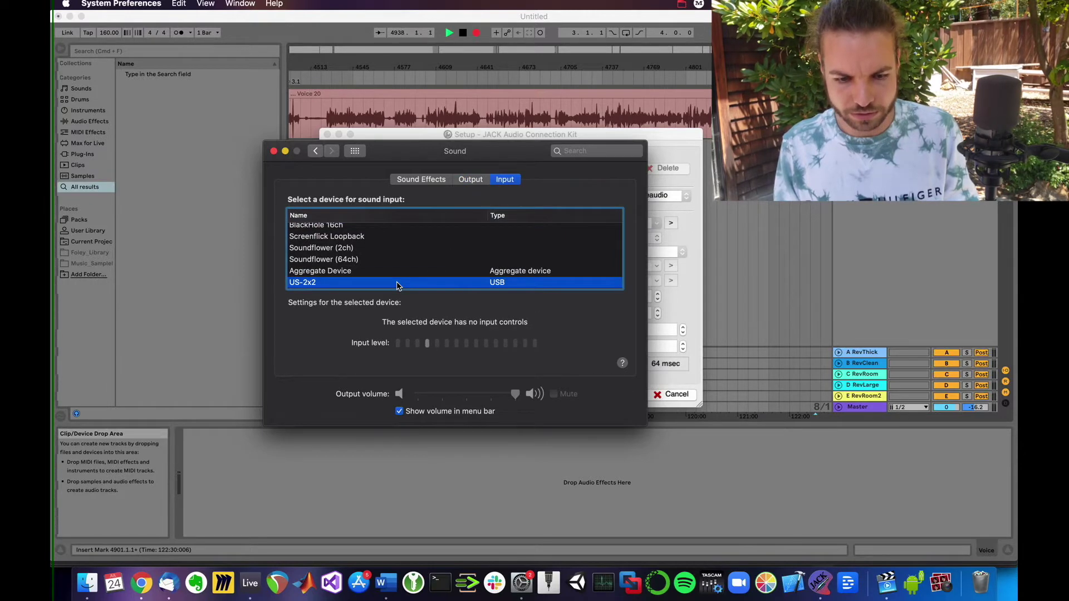
{"action": "left_click", "coordinate": [274, 151]}
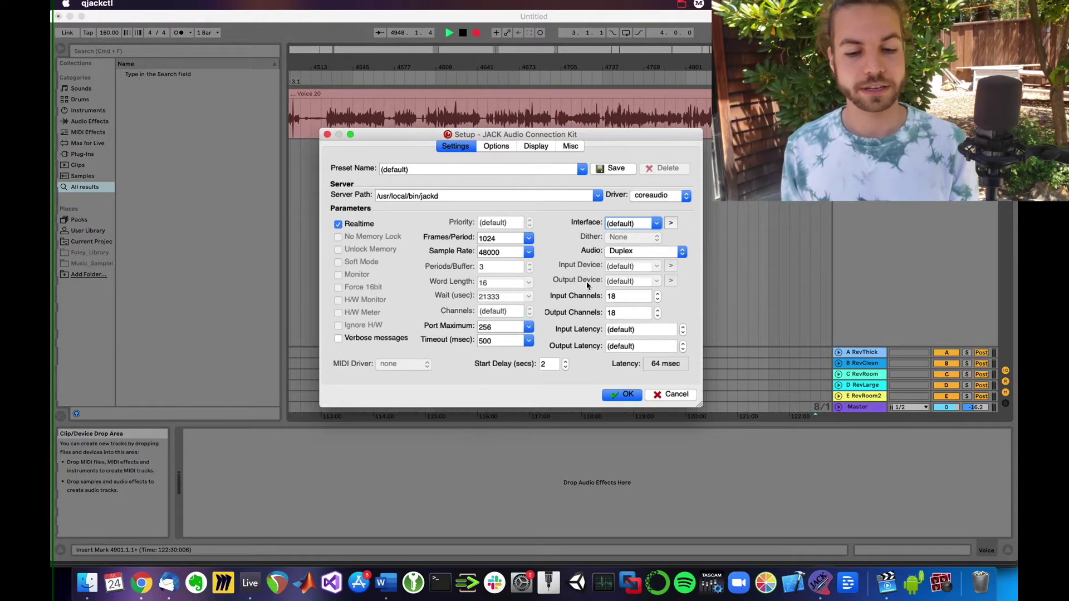
- Change Input Channels from 18 to 2 and set Output Channels to 2
{"action": "double_click", "coordinate": [627, 298]}
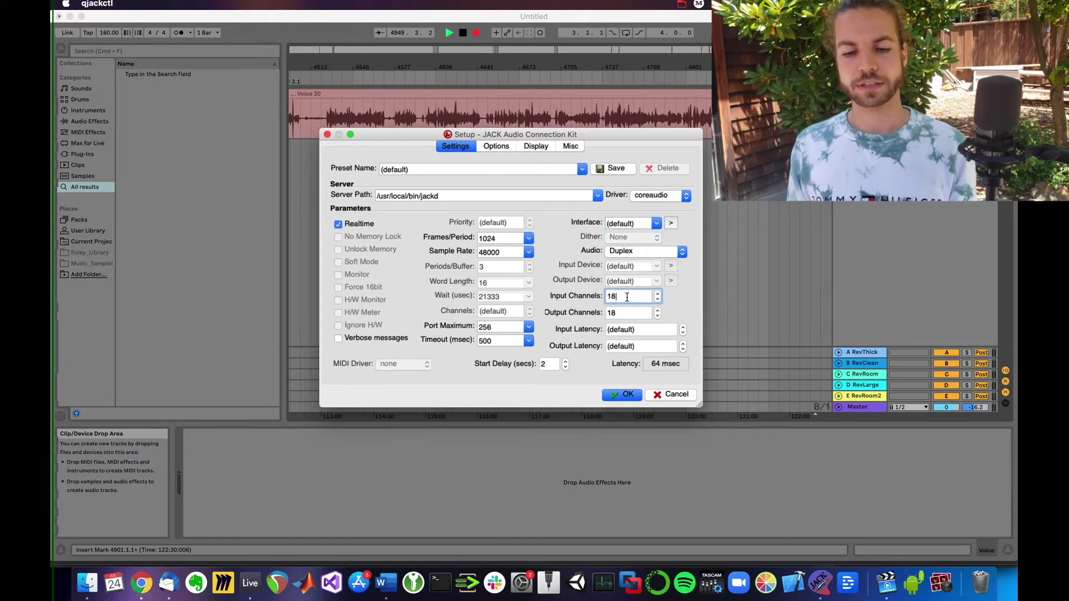
{"action": "type", "text": "2"}
{"action": "key", "text": "Tab"}
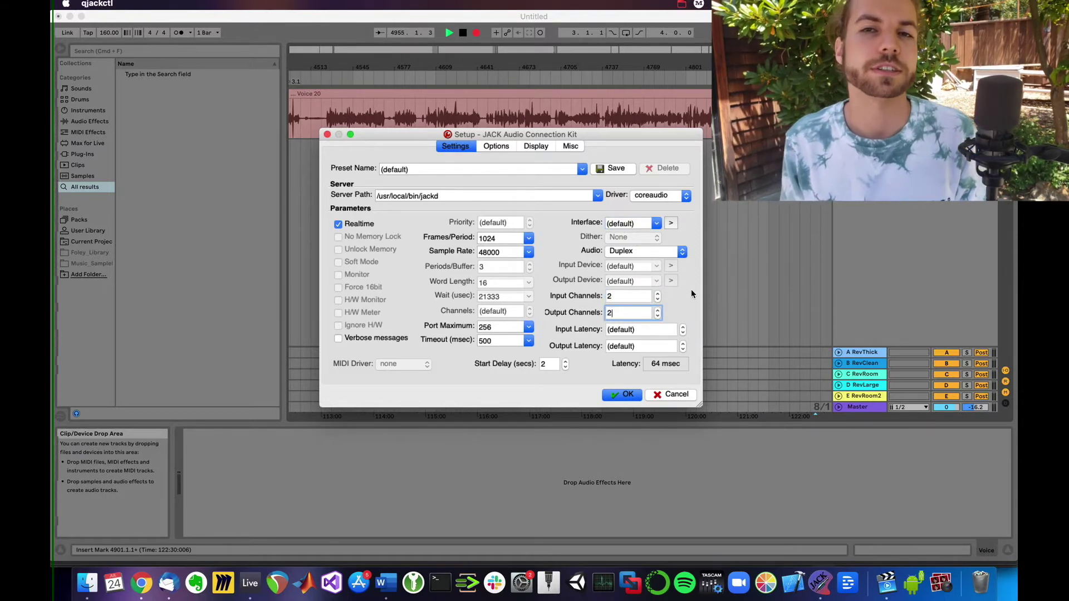
{"action": "left_click", "coordinate": [622, 295]}
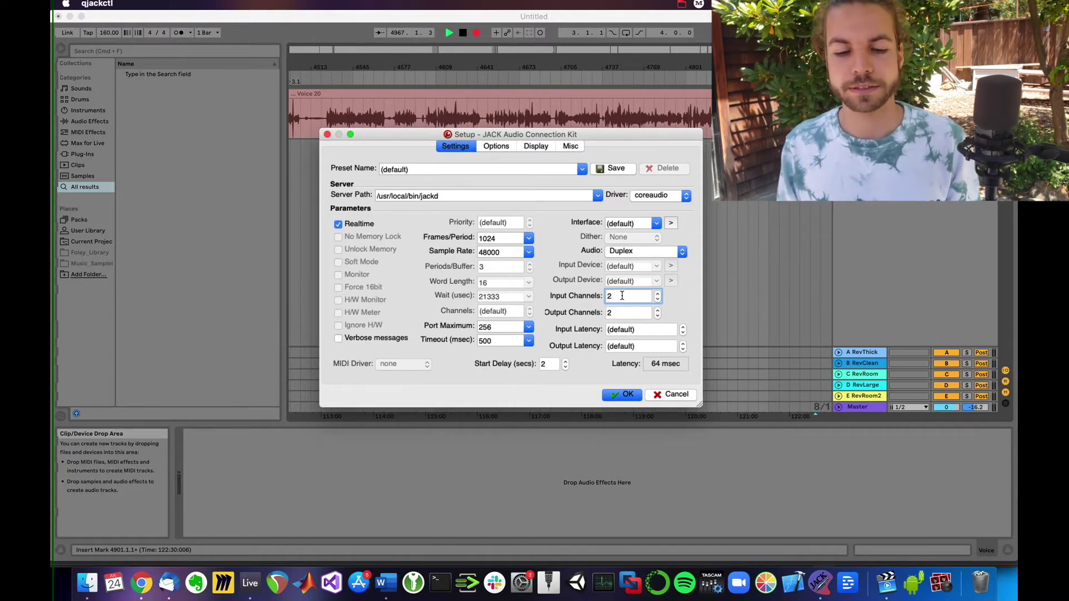
{"action": "left_click", "coordinate": [618, 313]}
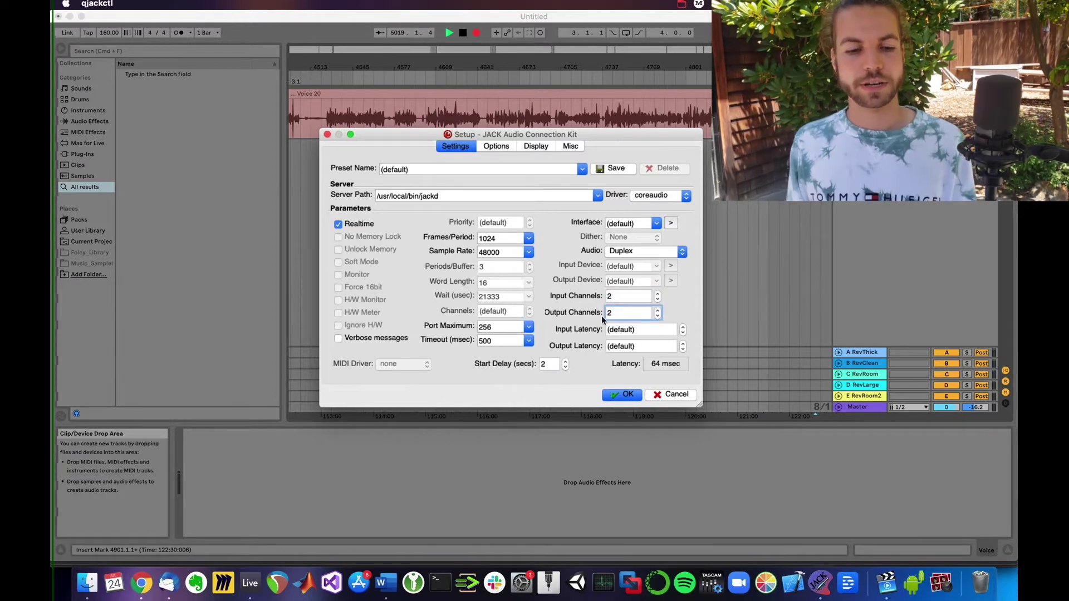
{"action": "double_click", "coordinate": [509, 238]}
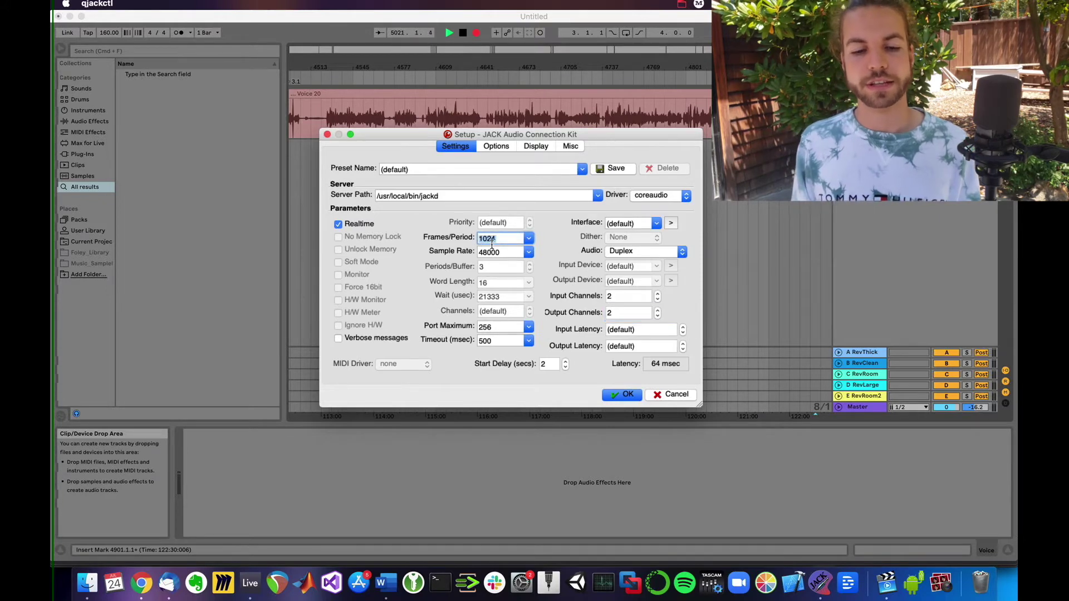
{"action": "left_click", "coordinate": [513, 252]}
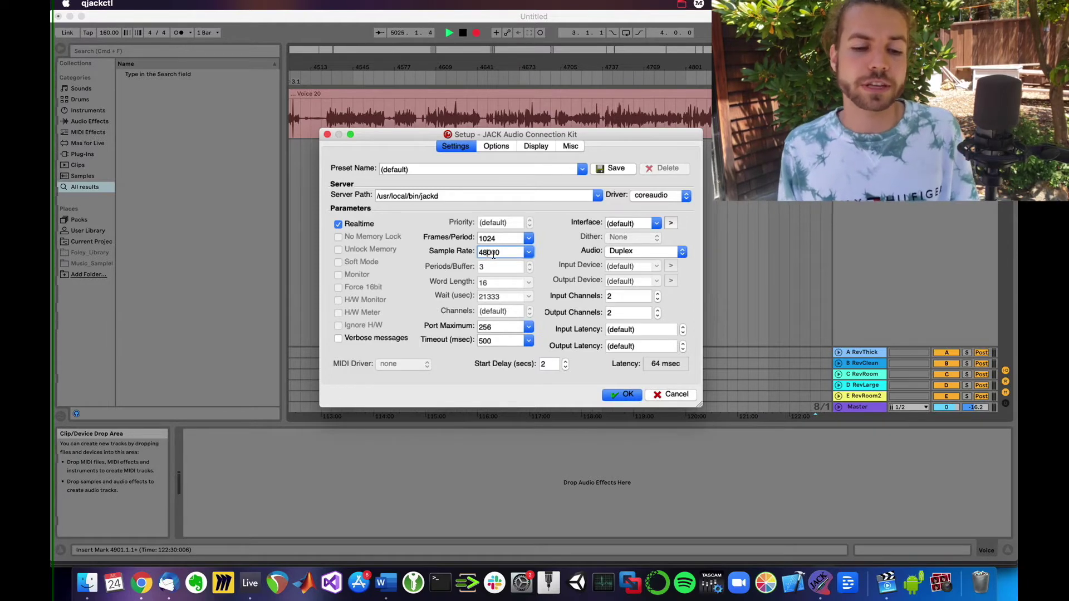
{"action": "double_click", "coordinate": [496, 252]}
{"action": "type", "text": "441"}
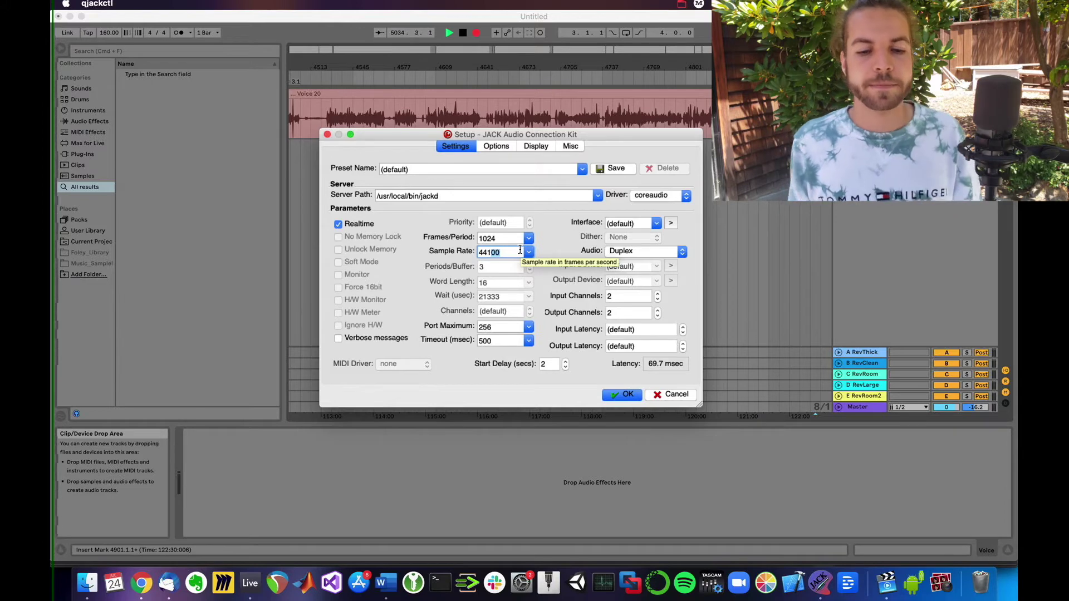
{"action": "key", "text": "BackSpace"}
{"action": "key", "text": "BackSpace"}
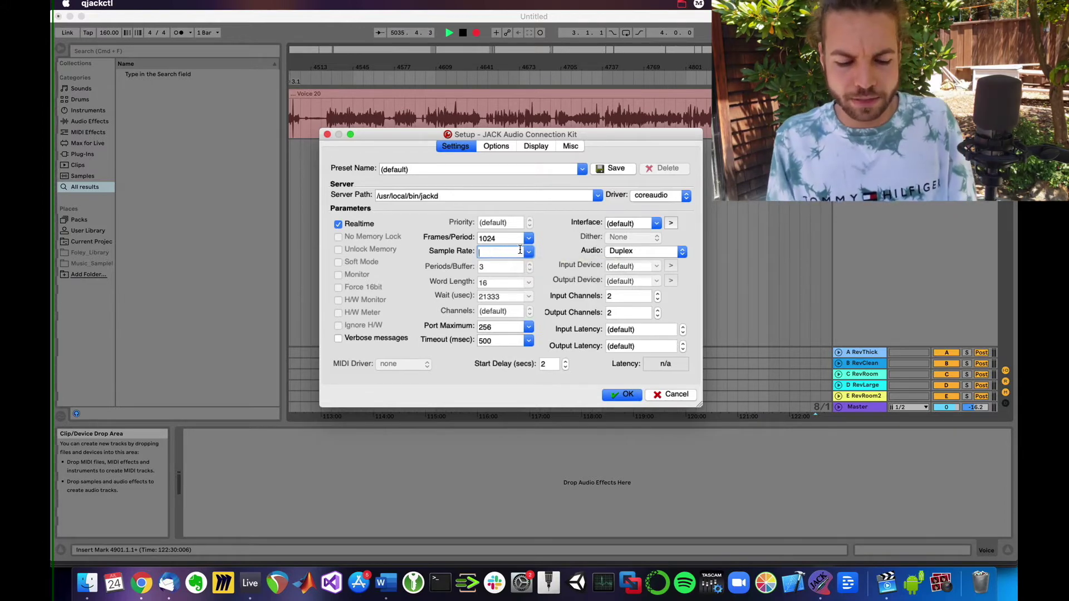
{"action": "type", "text": "8000"}
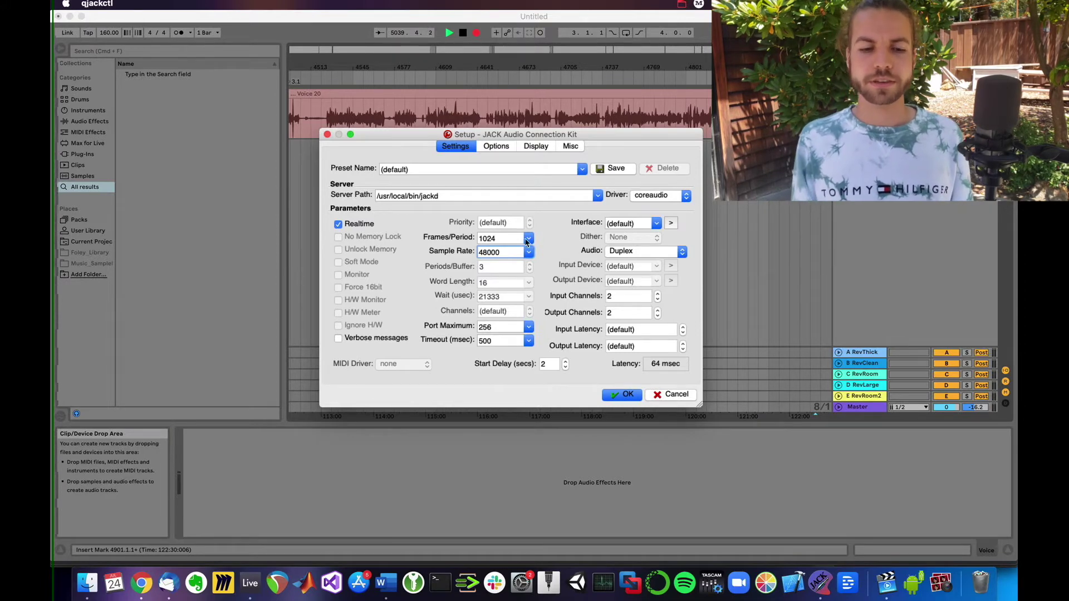
{"action": "left_click", "coordinate": [498, 239]}
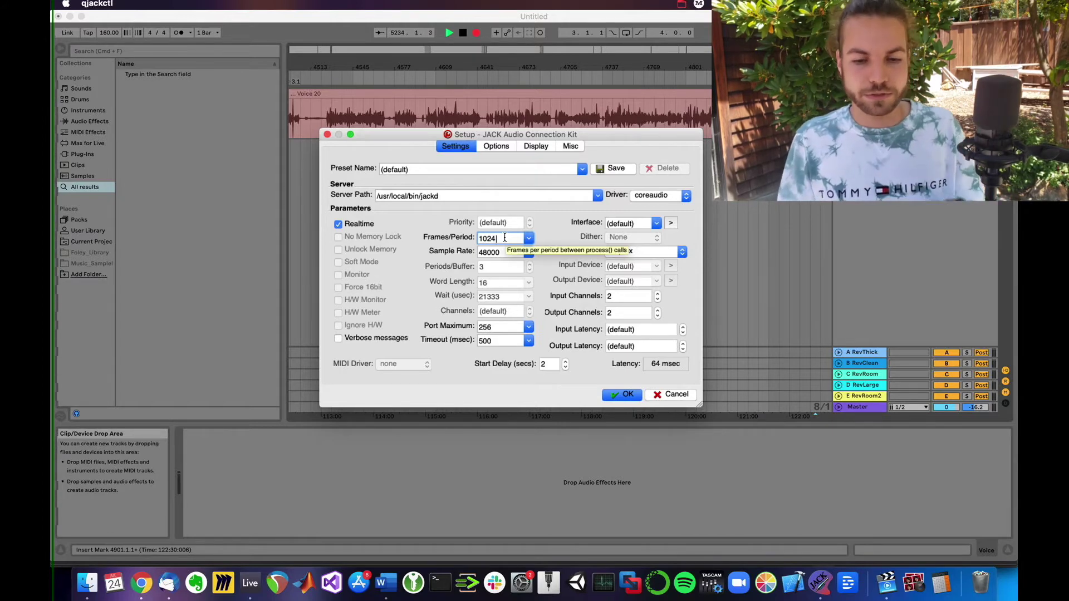
- Try 512 and 16 frames per period, restore 1024, and close Setup with OK
{"action": "left_click_drag", "start_coordinate": [504, 237], "coordinate": [472, 239]}
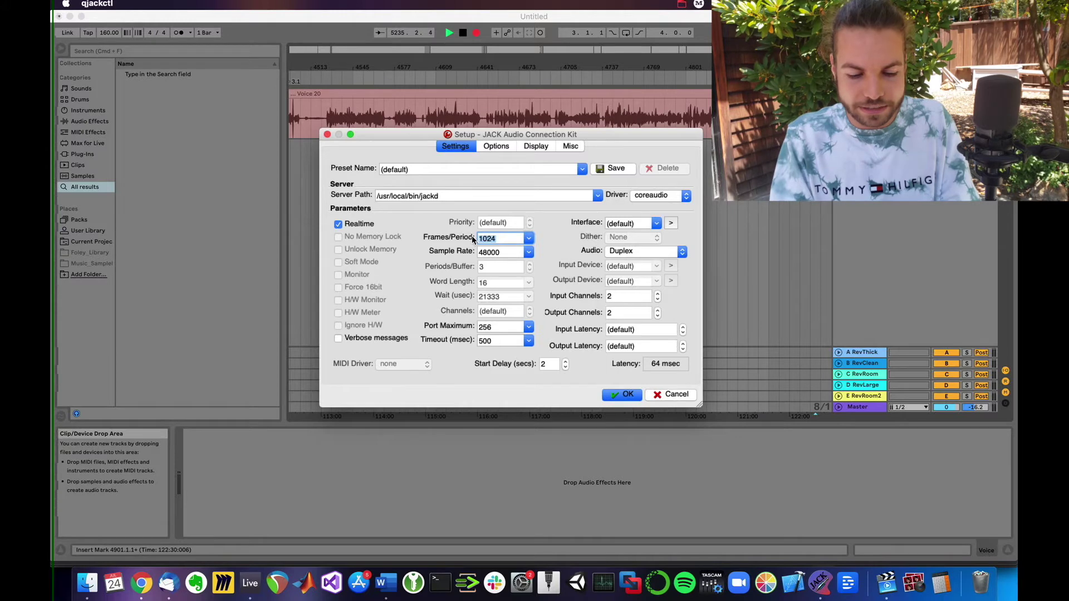
{"action": "type", "text": "512"}
{"action": "left_click", "coordinate": [487, 238]}
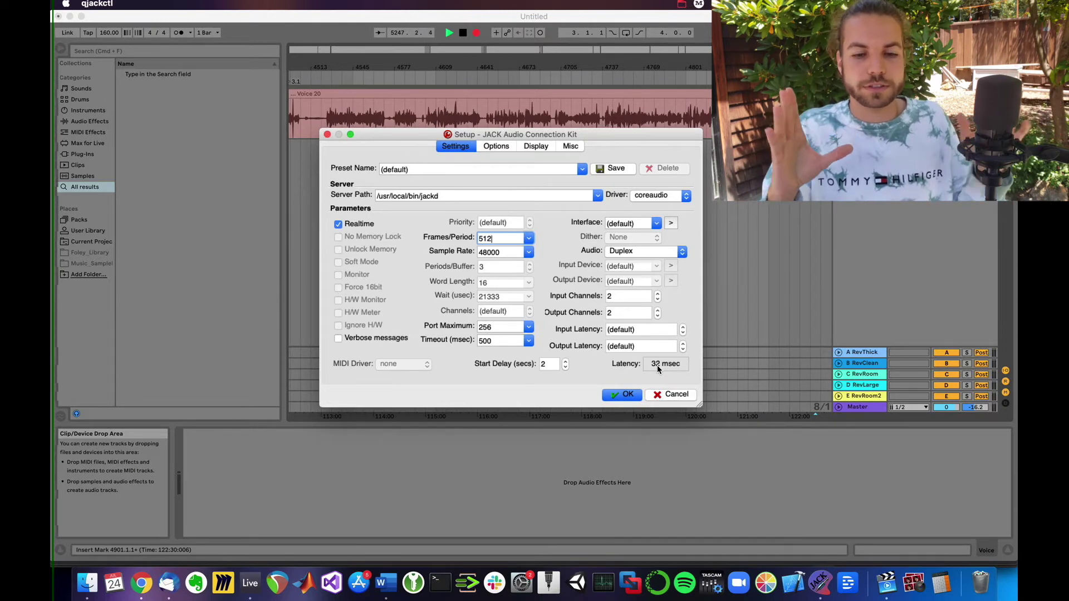
{"action": "key", "text": "BackSpace"}
{"action": "key", "text": "BackSpace"}
{"action": "key", "text": "BackSpace"}
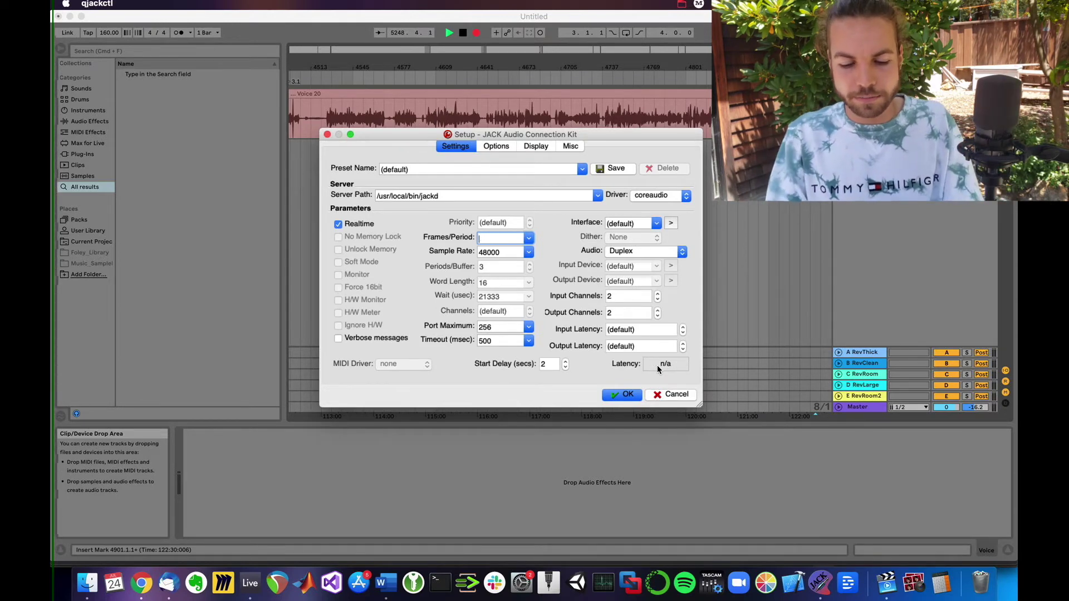
{"action": "type", "text": "1024"}
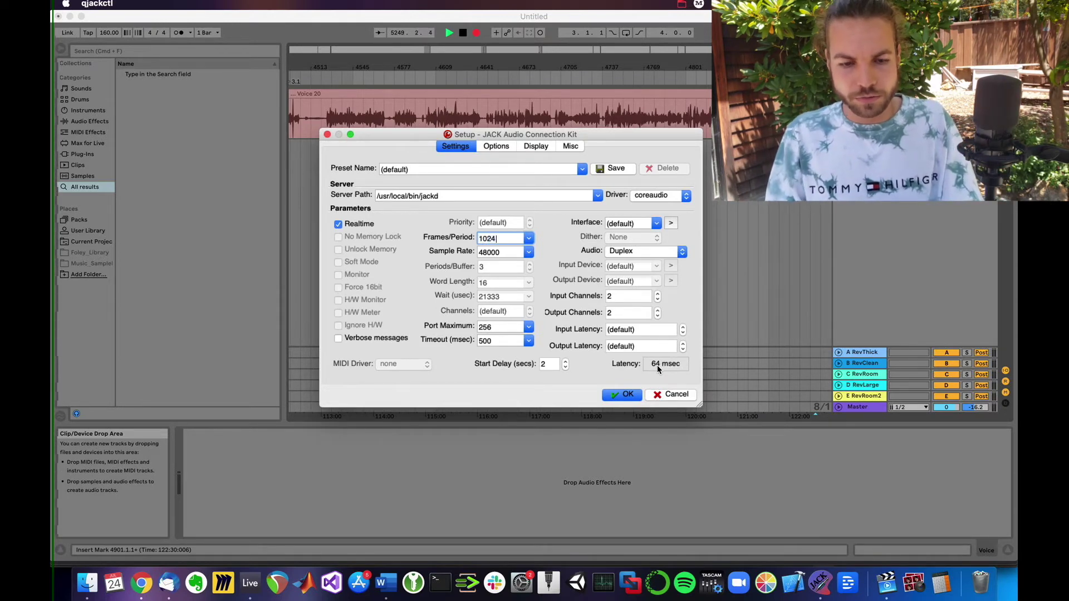
{"action": "left_click", "coordinate": [623, 396]}
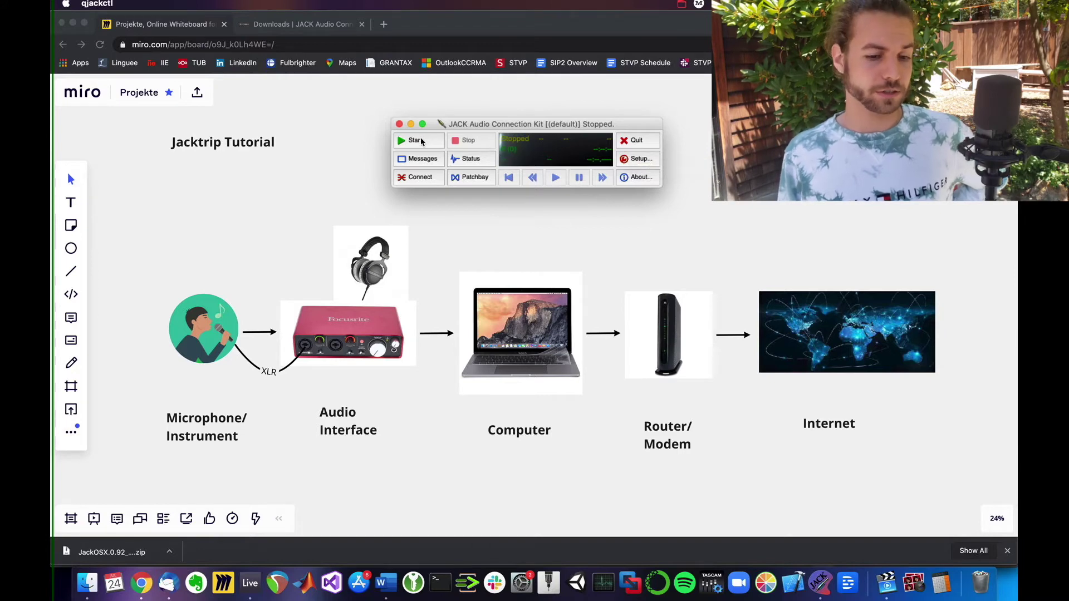
{"action": "left_click", "coordinate": [418, 177]}
- Move the Connections window into place and start the JACK server
{"action": "left_click_drag", "start_coordinate": [416, 240], "coordinate": [390, 220]}
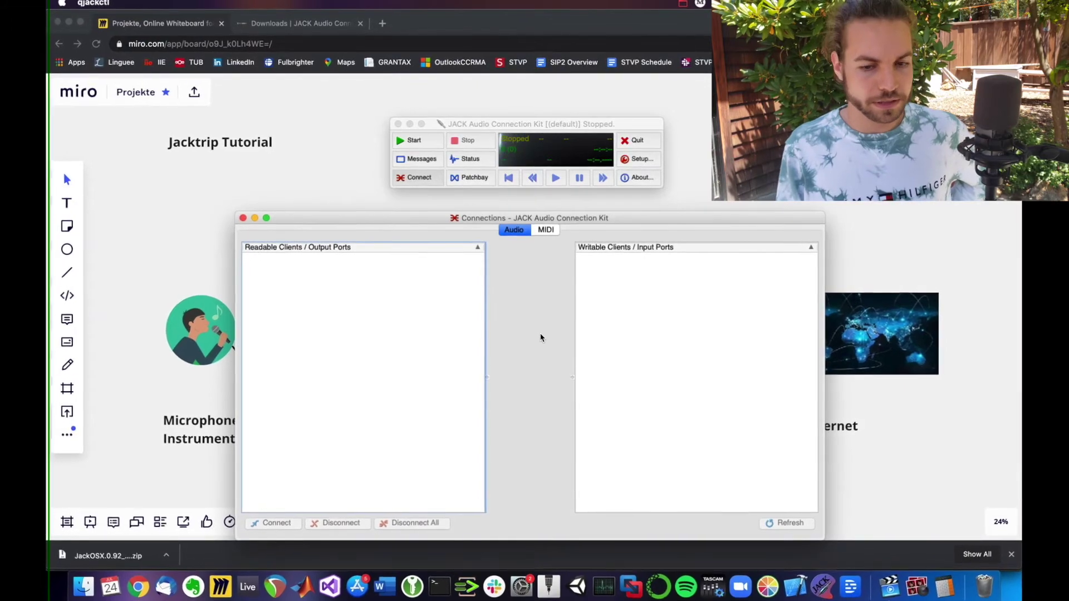
{"action": "left_click", "coordinate": [417, 143]}
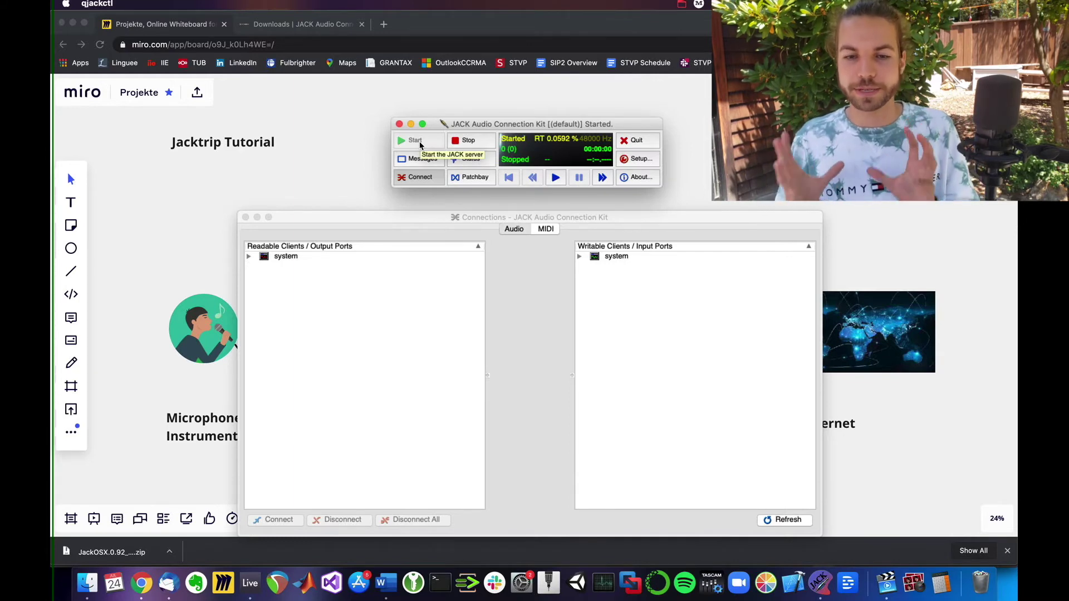
- Nudge the control and Connections windows, then expand both system clients
{"action": "left_click_drag", "start_coordinate": [475, 123], "coordinate": [472, 125]}
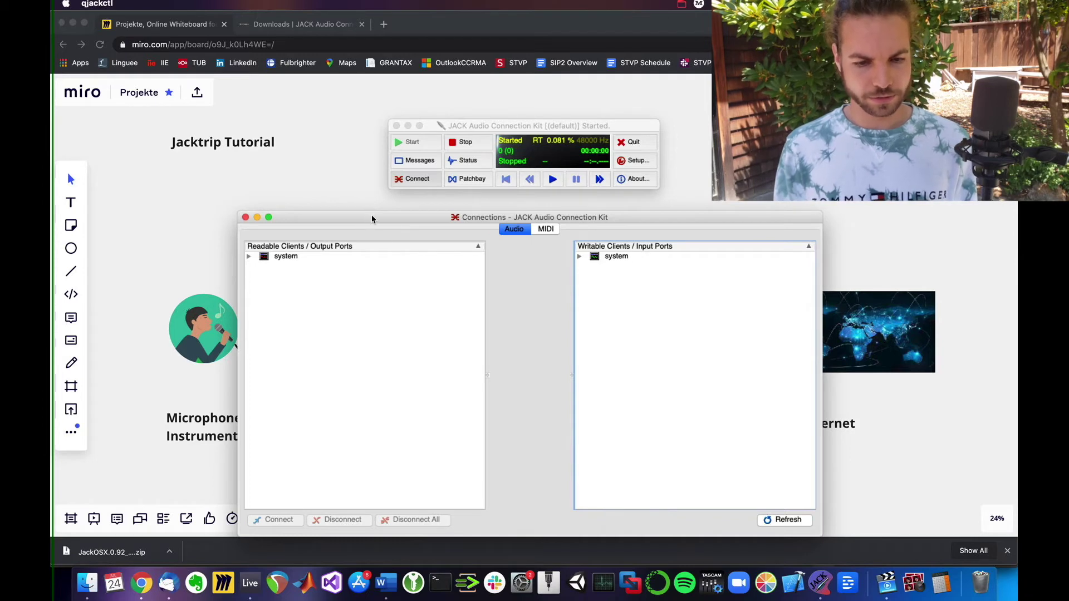
{"action": "left_click_drag", "start_coordinate": [369, 212], "coordinate": [368, 209]}
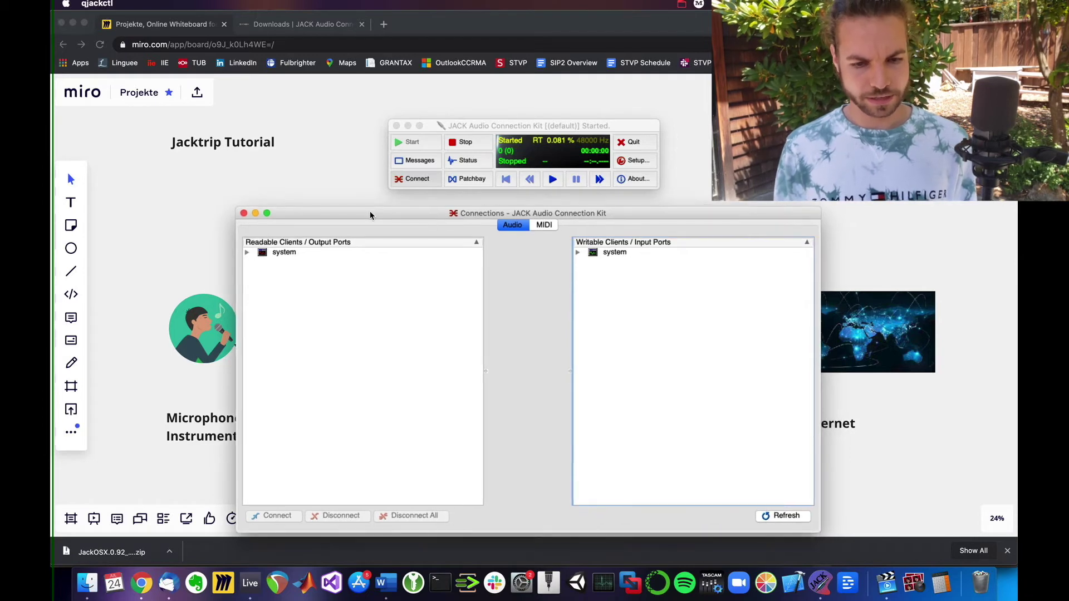
{"action": "left_click", "coordinate": [246, 253]}
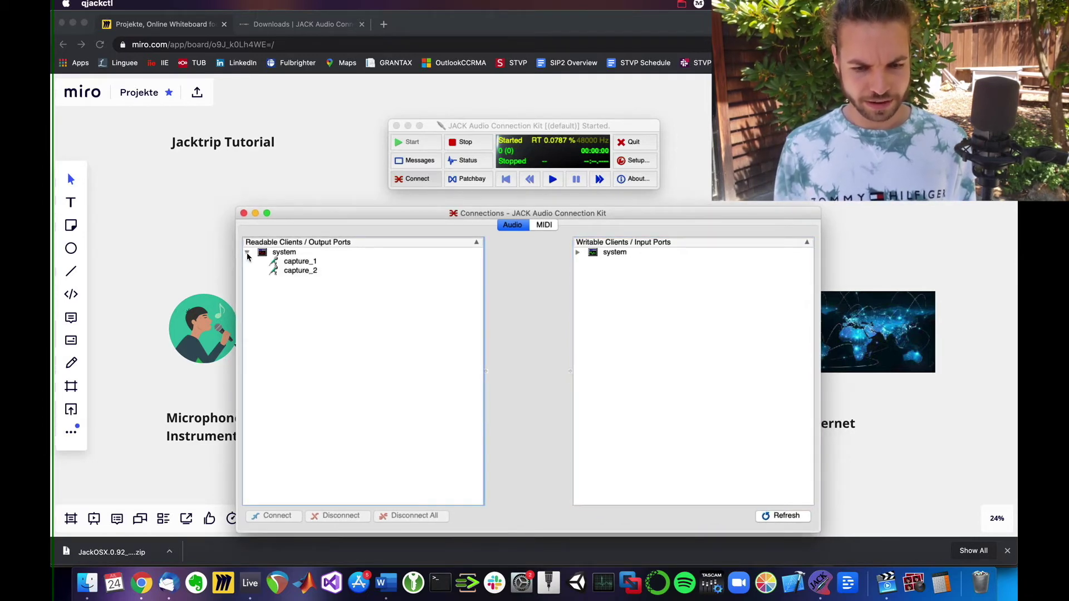
{"action": "left_click", "coordinate": [577, 255]}
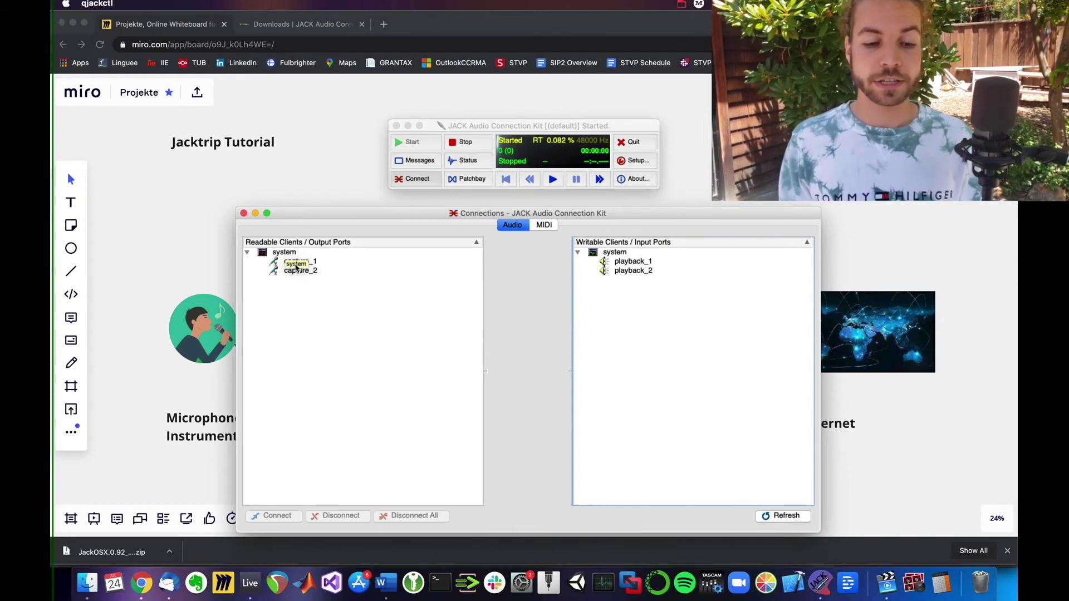
- Select the capture_1, capture_2, playback_1 and playback_2 ports in turn
{"action": "left_click", "coordinate": [298, 266]}
{"action": "left_click", "coordinate": [299, 271]}
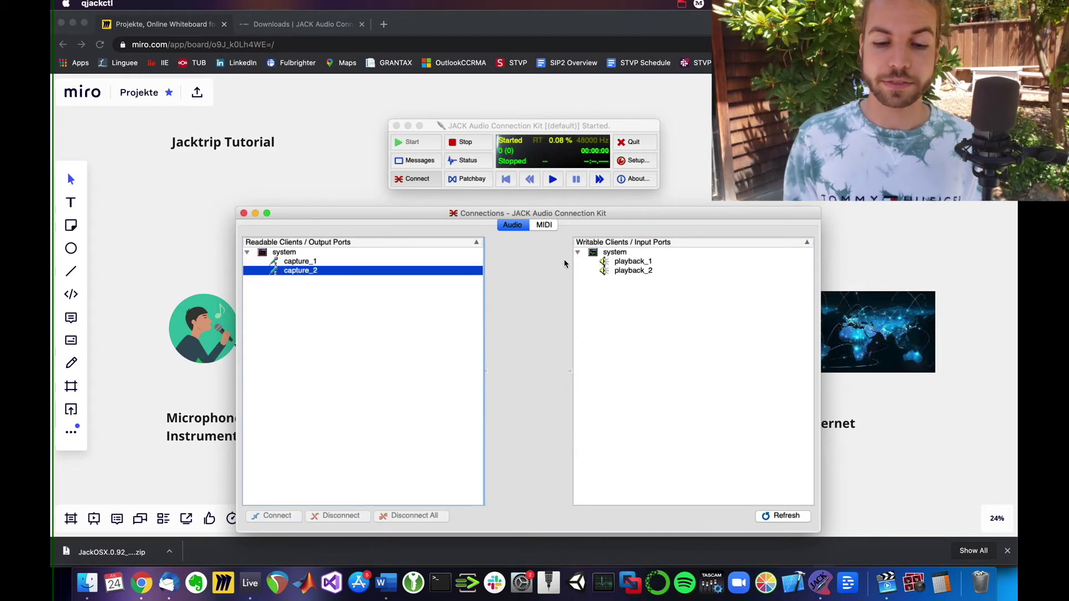
{"action": "left_click", "coordinate": [634, 264]}
{"action": "left_click", "coordinate": [633, 271]}
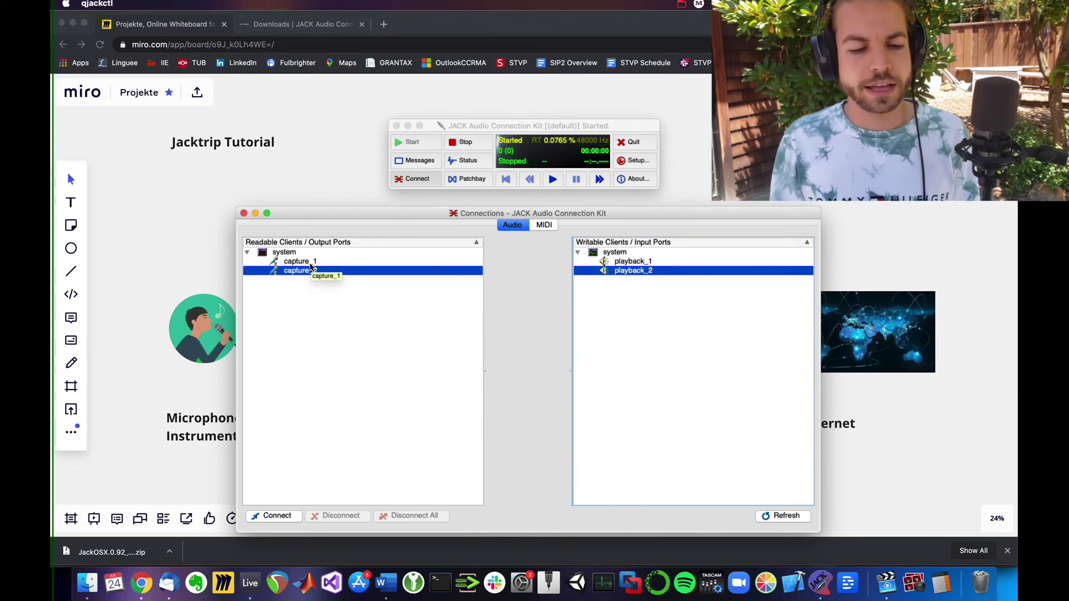
- Connect system capture_1 to playback_1 and then to playback_2
{"action": "left_click", "coordinate": [309, 262]}
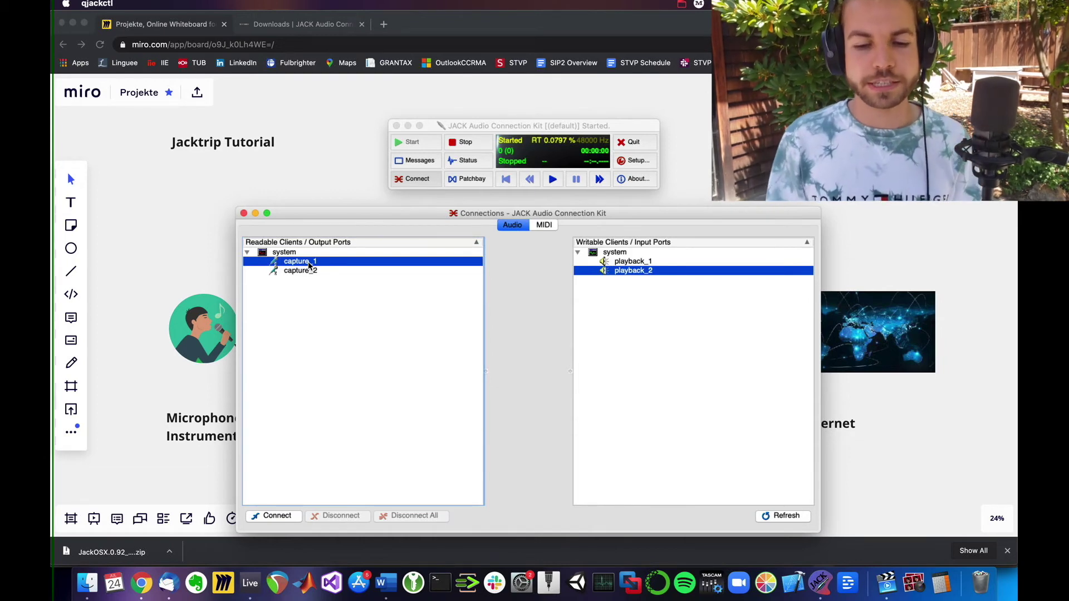
{"action": "left_click", "coordinate": [630, 265]}
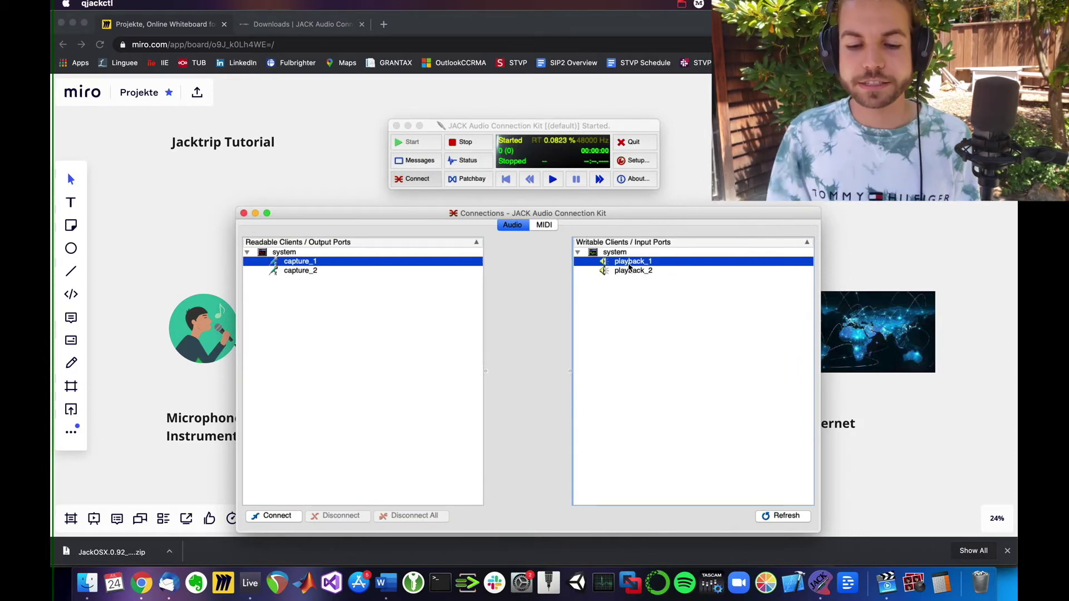
{"action": "left_click", "coordinate": [632, 273]}
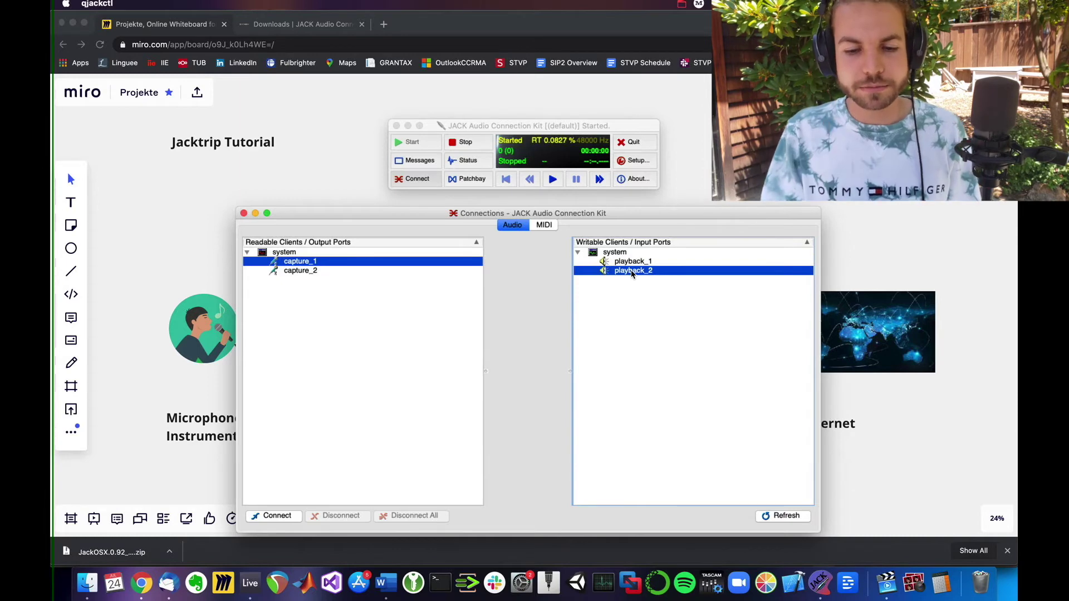
{"action": "left_click", "coordinate": [634, 263]}
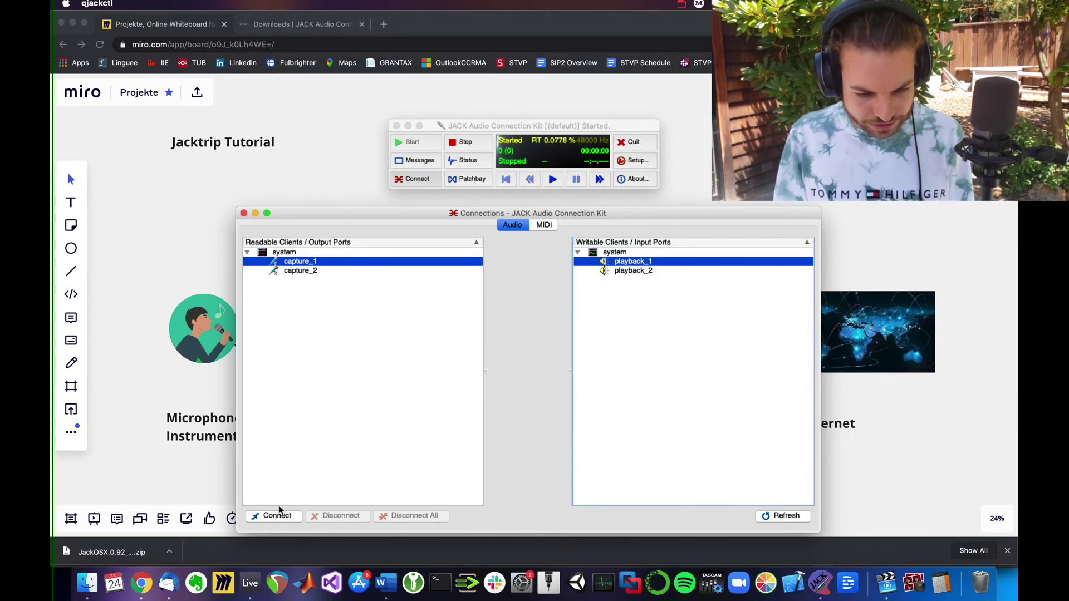
{"action": "left_click", "coordinate": [268, 517]}
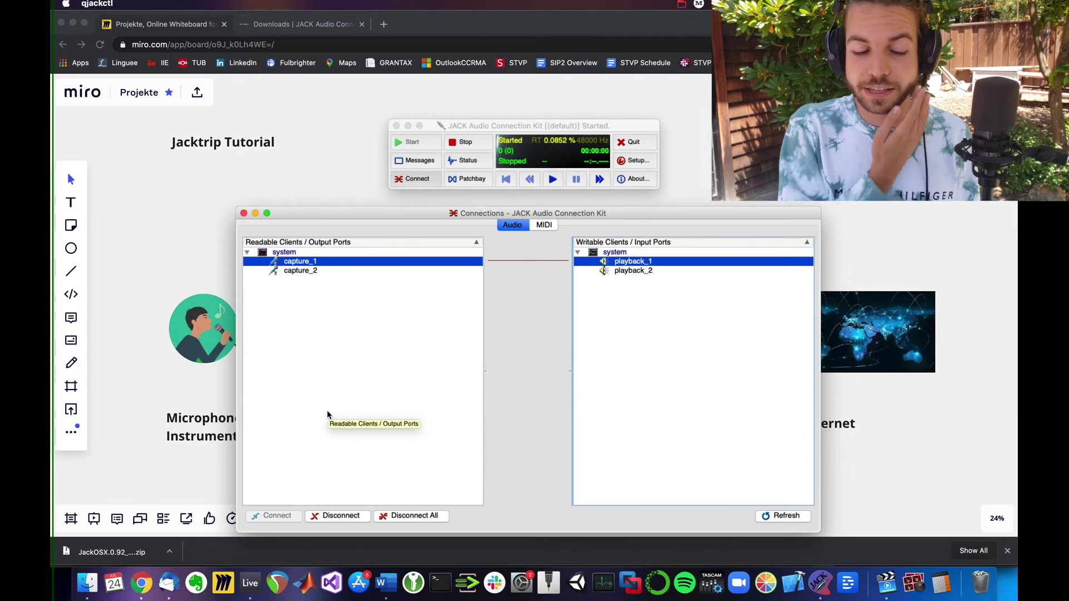
{"action": "left_click", "coordinate": [633, 271]}
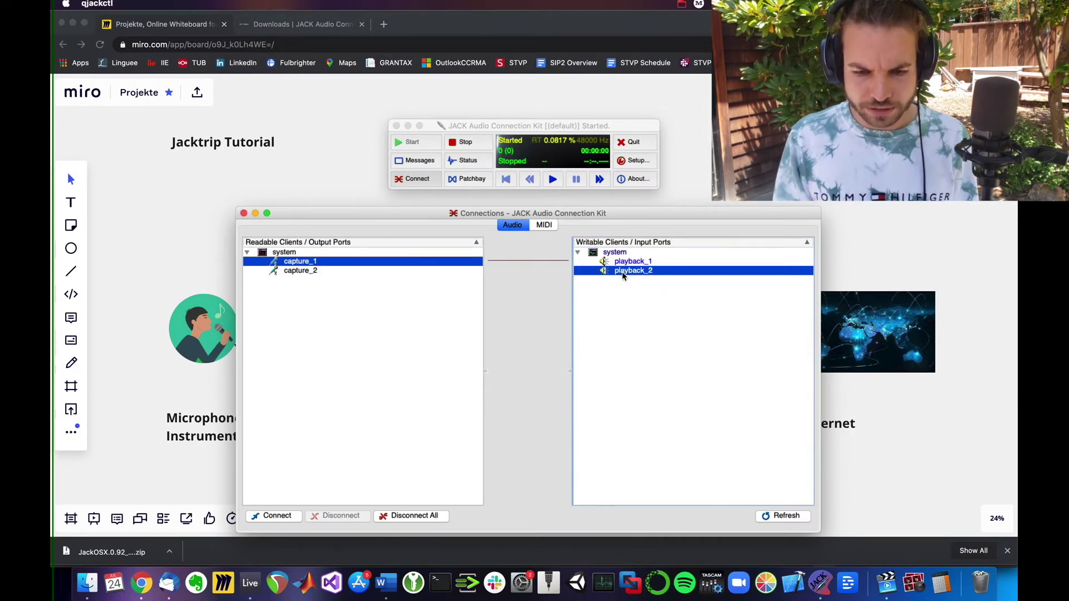
{"action": "left_click", "coordinate": [266, 517]}
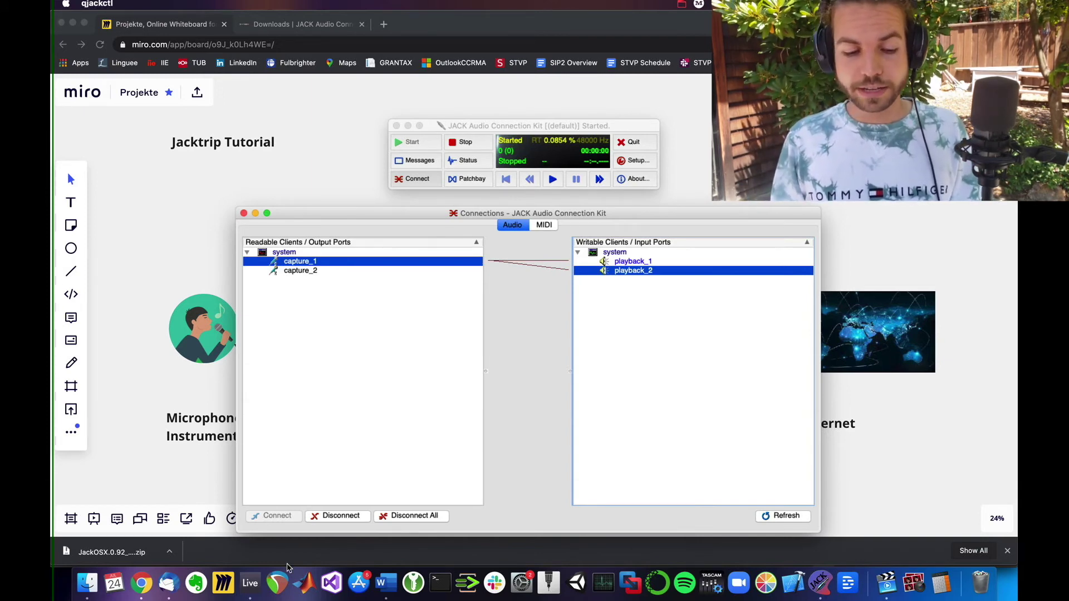
- Disconnect all port connections, confirm the prompt, and nudge the JACK control window left
{"action": "left_click", "coordinate": [414, 517]}
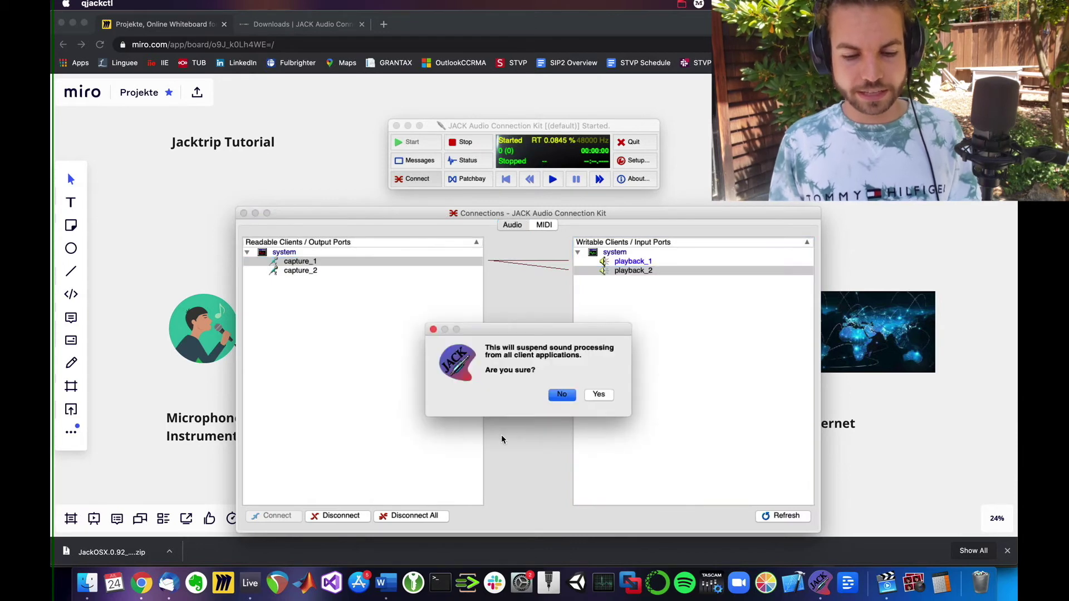
{"action": "left_click", "coordinate": [597, 395]}
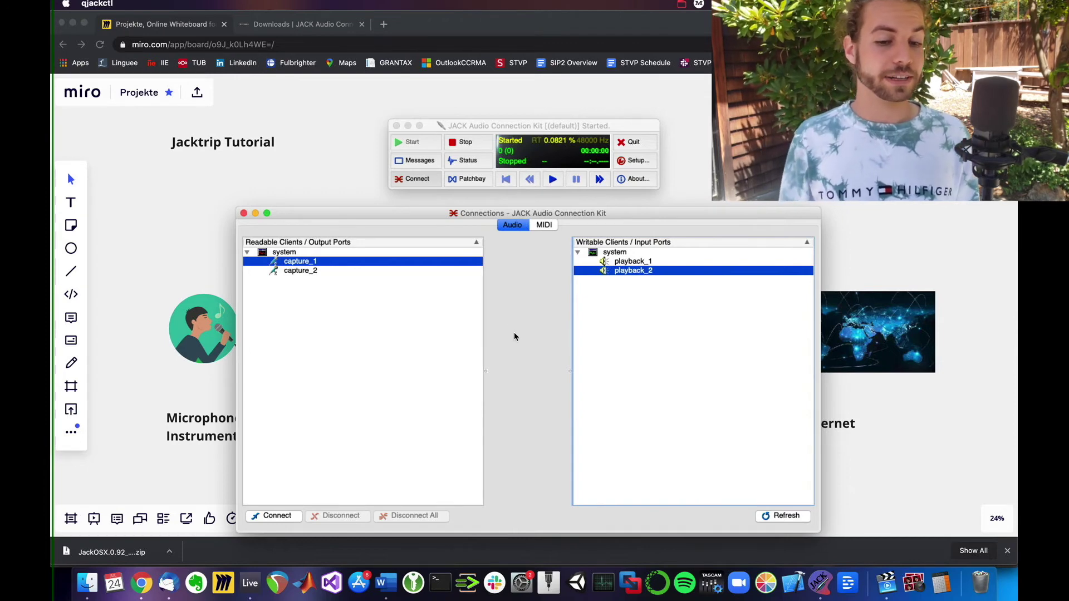
{"action": "left_click", "coordinate": [415, 144]}
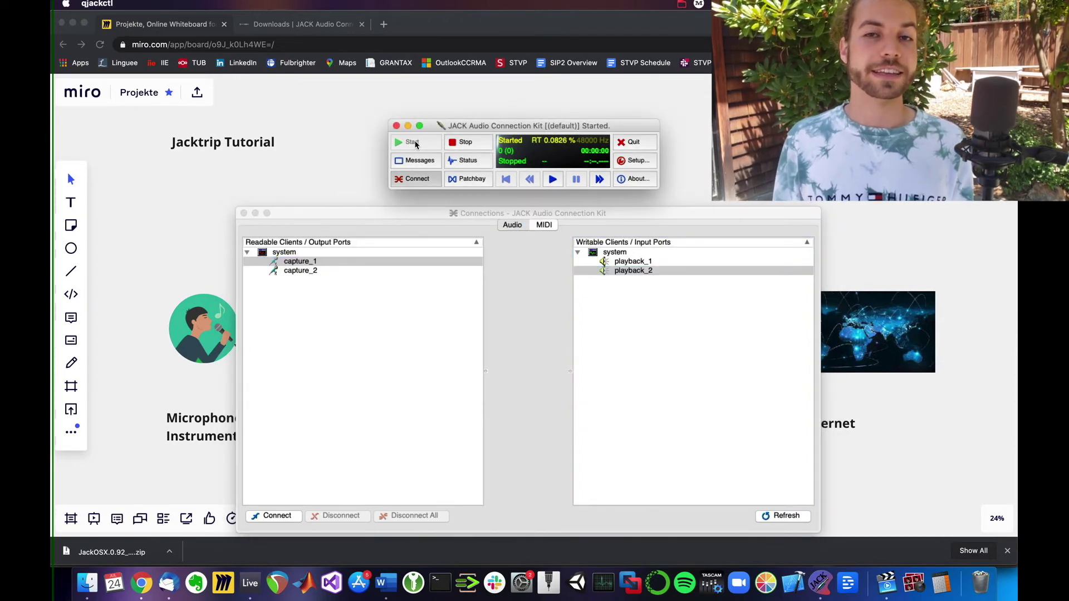
{"action": "left_click_drag", "start_coordinate": [493, 126], "coordinate": [484, 123]}
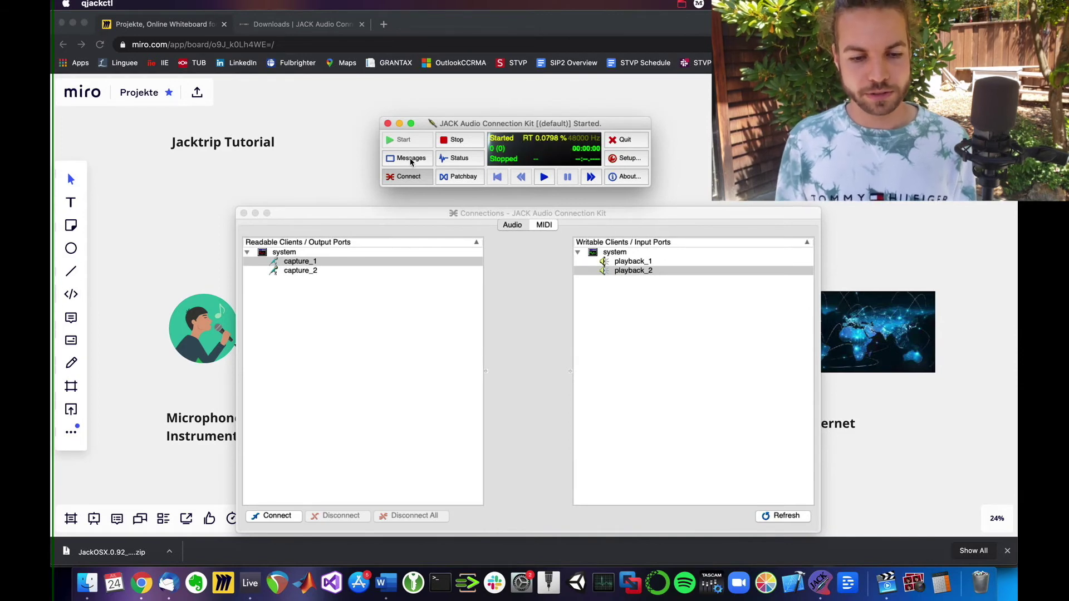
- Close the Connections window and open the Messages log, scrolled to the latest entries
{"action": "left_click", "coordinate": [403, 177]}
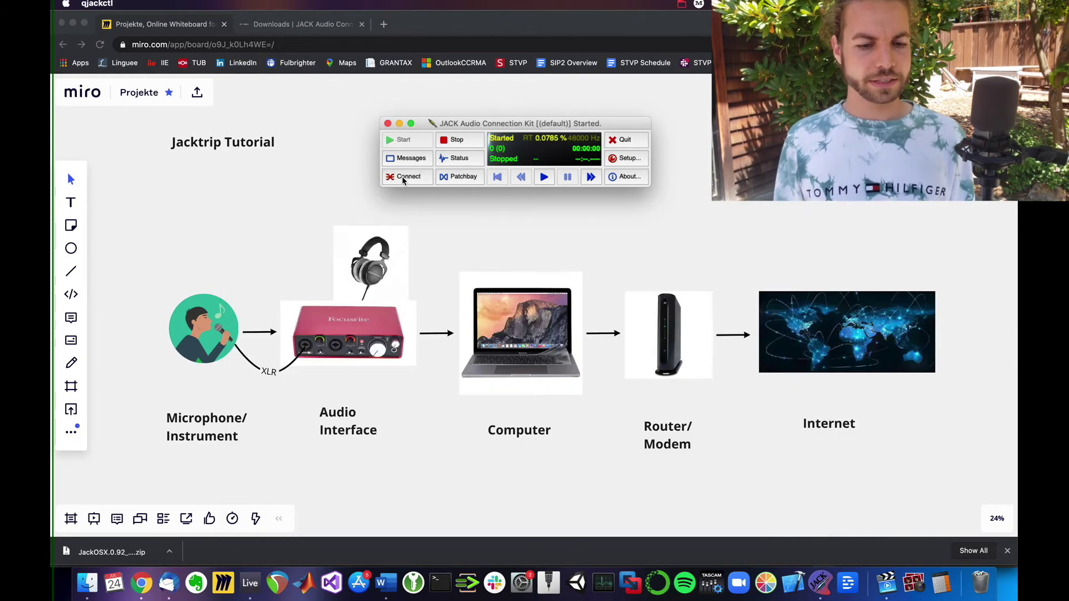
{"action": "left_click", "coordinate": [401, 159]}
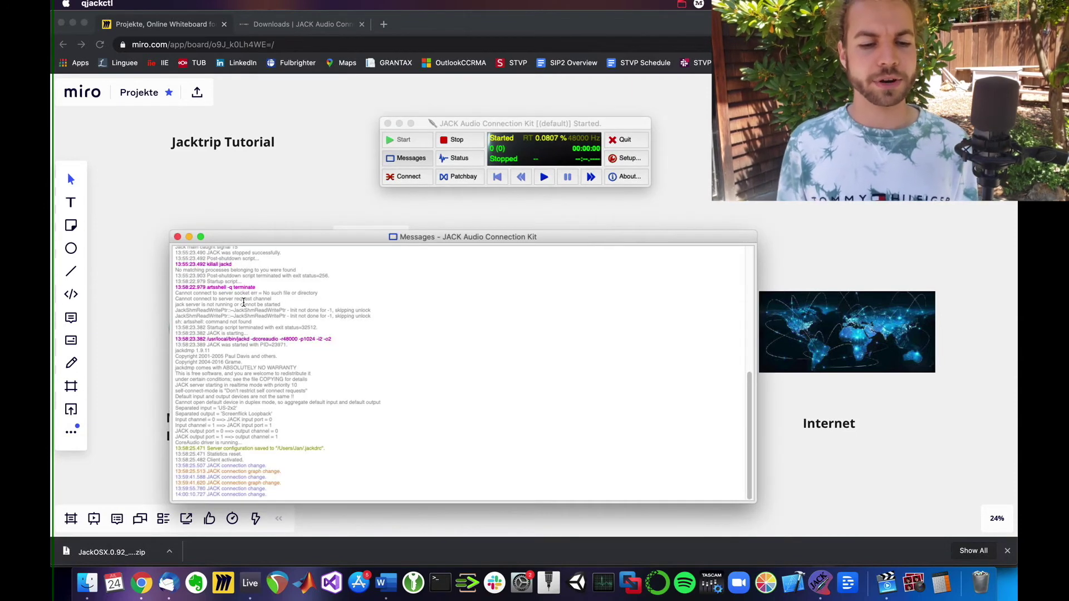
{"action": "scroll", "coordinate": [246, 315], "scroll_direction": "down", "scroll_amount": 2}
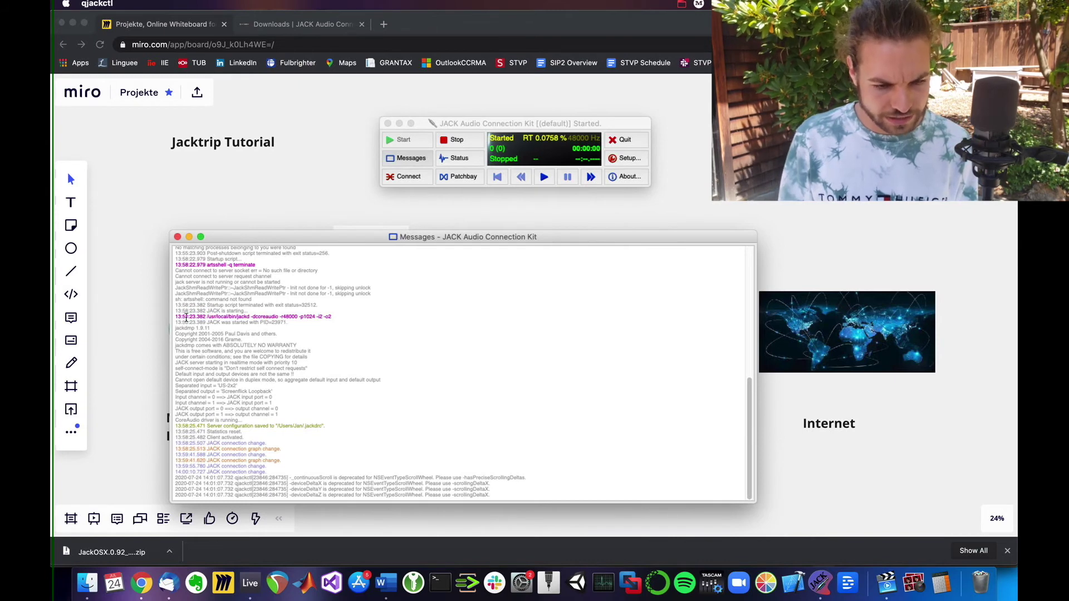
- Select the jackd startup command line in the log, then stop the JACK server
{"action": "left_click_drag", "start_coordinate": [176, 317], "coordinate": [295, 318]}
{"action": "left_click", "coordinate": [295, 317]}
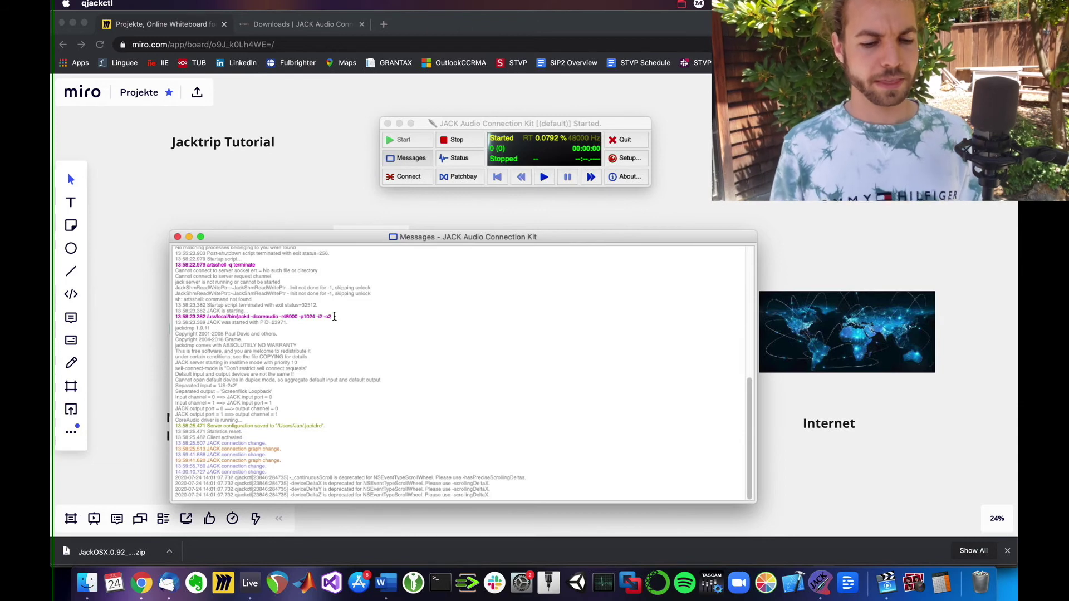
{"action": "left_click_drag", "start_coordinate": [334, 316], "coordinate": [172, 315]}
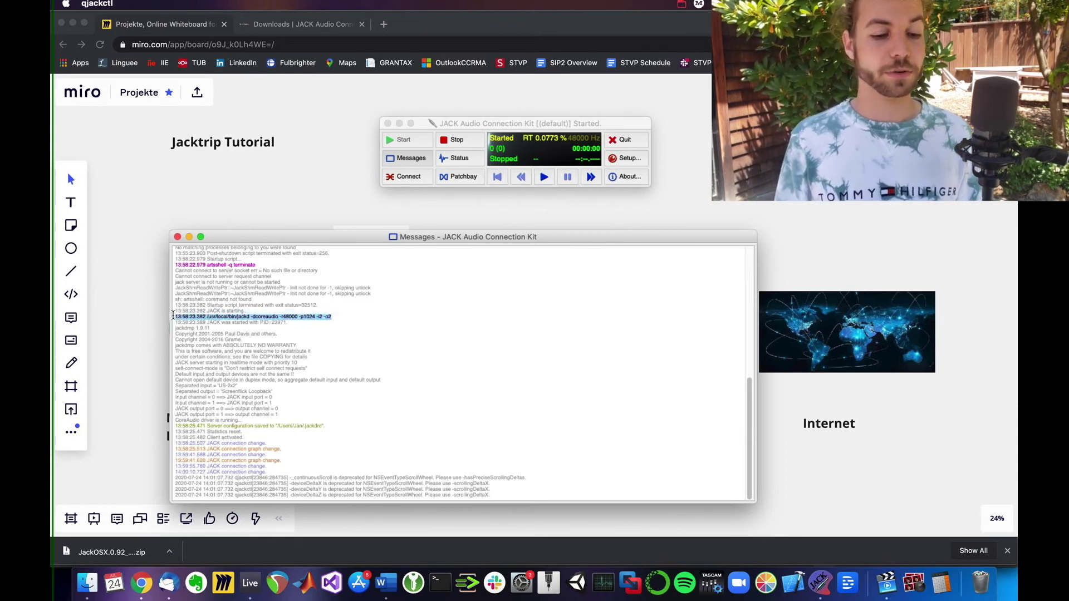
{"action": "left_click", "coordinate": [233, 318]}
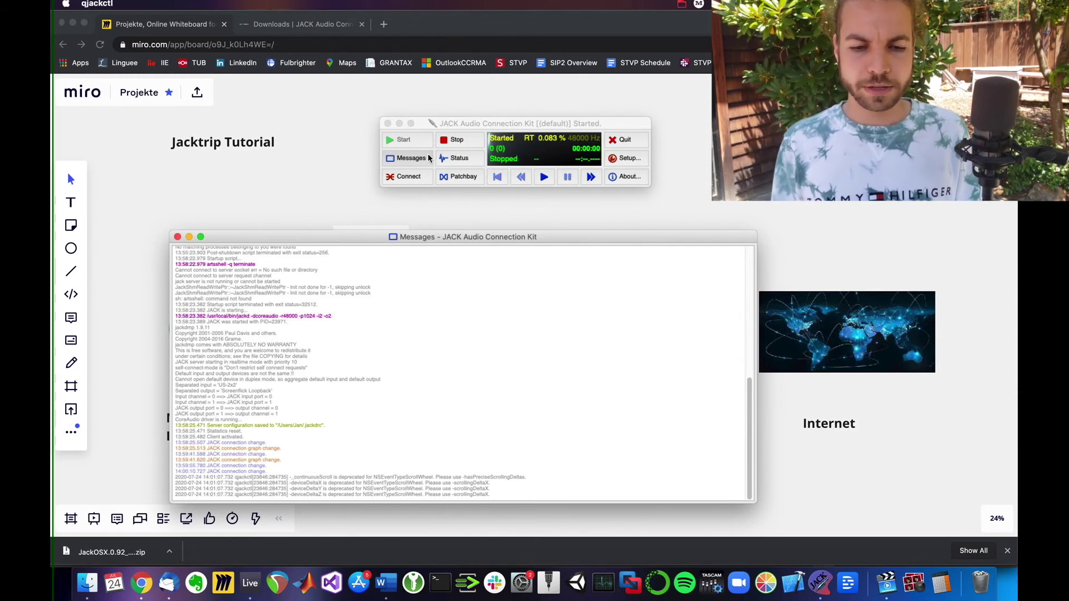
{"action": "left_click", "coordinate": [459, 140]}
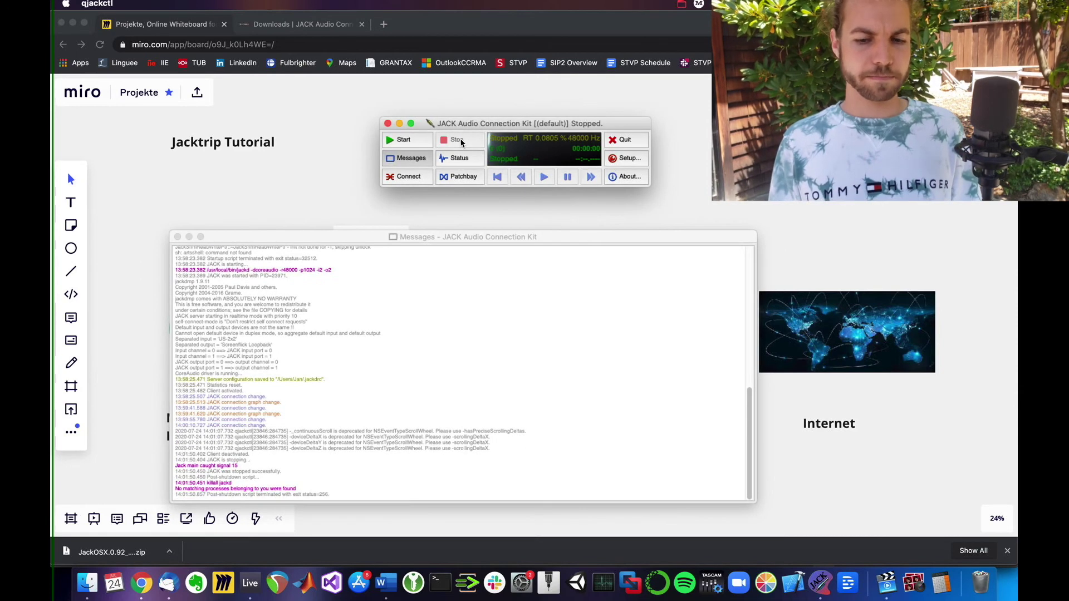
- Change Input Channels to 30 in the server Setup and apply it
{"action": "left_click", "coordinate": [625, 158]}
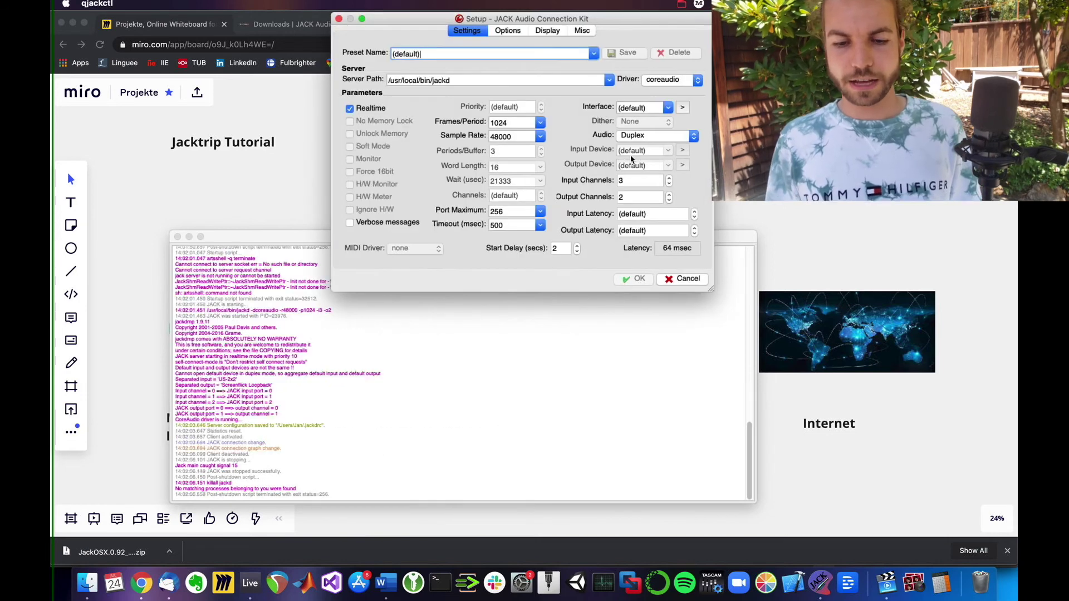
{"action": "left_click", "coordinate": [629, 180]}
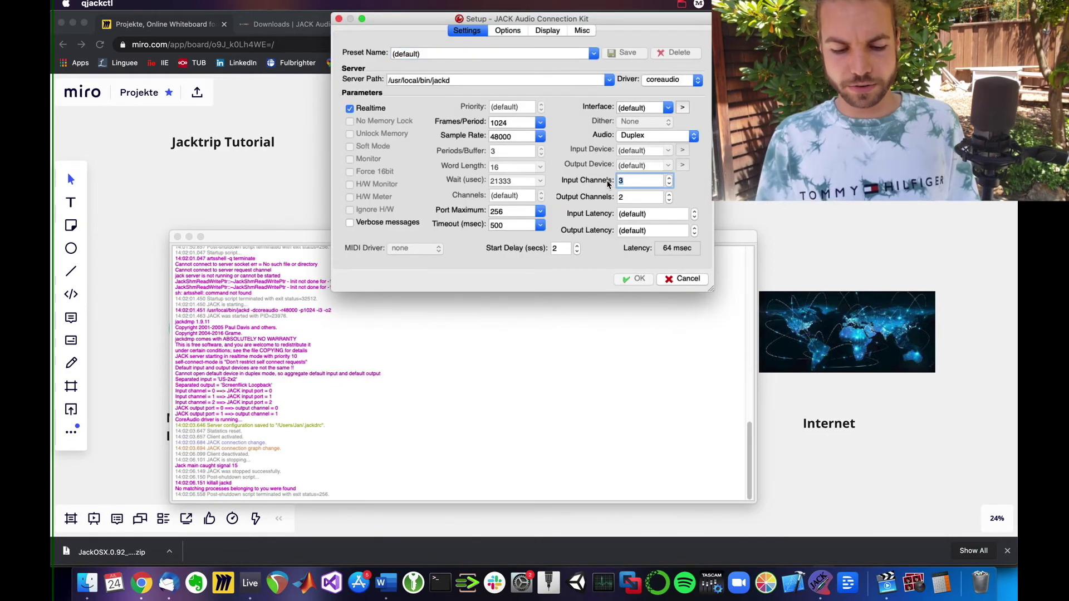
{"action": "type", "text": "2"}
{"action": "left_click", "coordinate": [636, 278]}
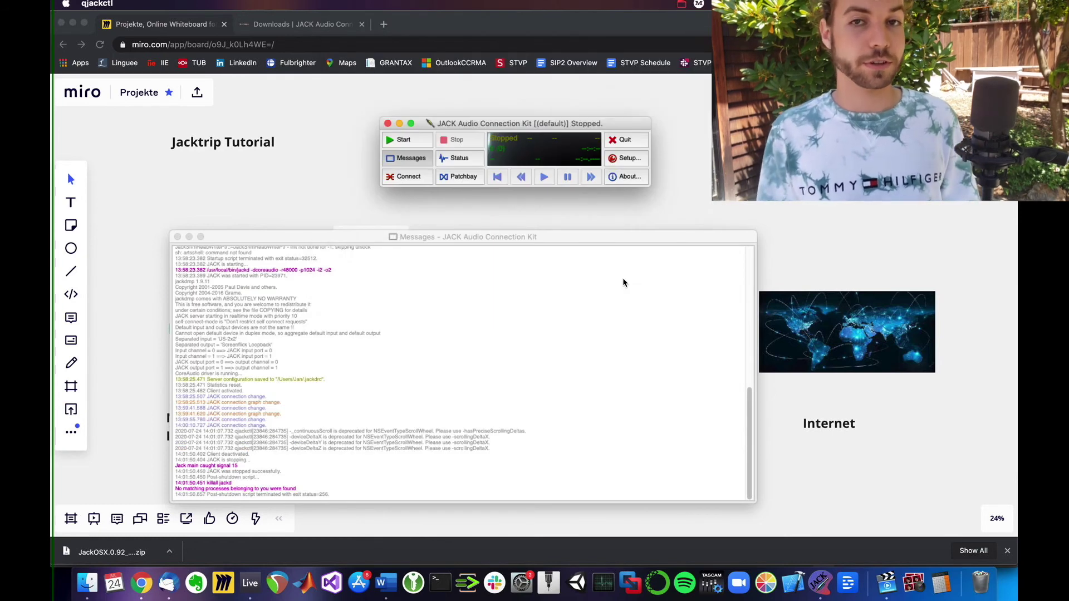
- Try starting the JACK server twice, dismissing each could-not-connect error
{"action": "left_click", "coordinate": [400, 142]}
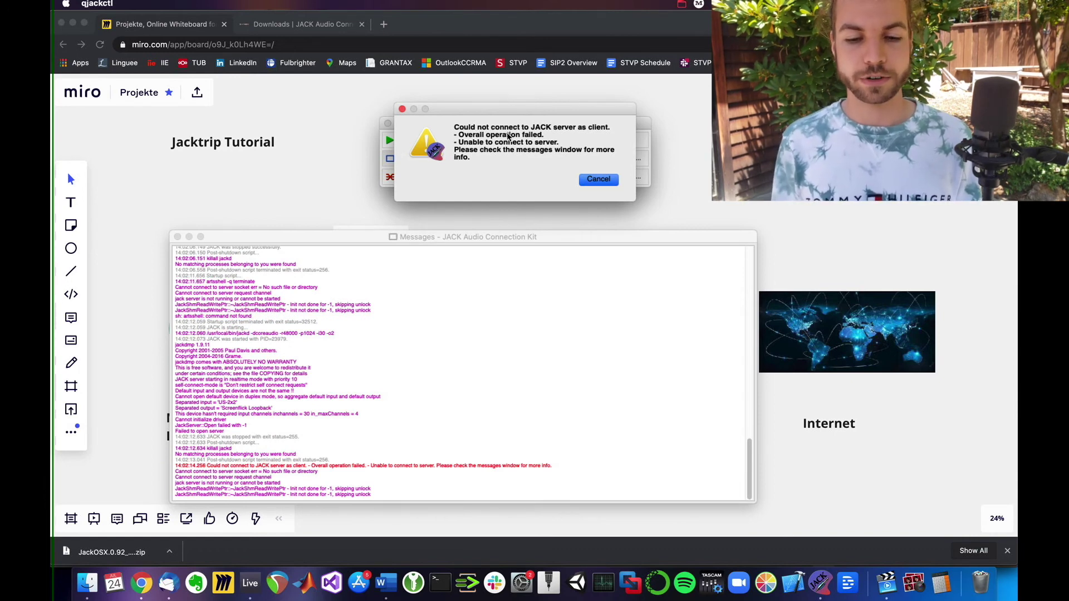
{"action": "left_click", "coordinate": [587, 181]}
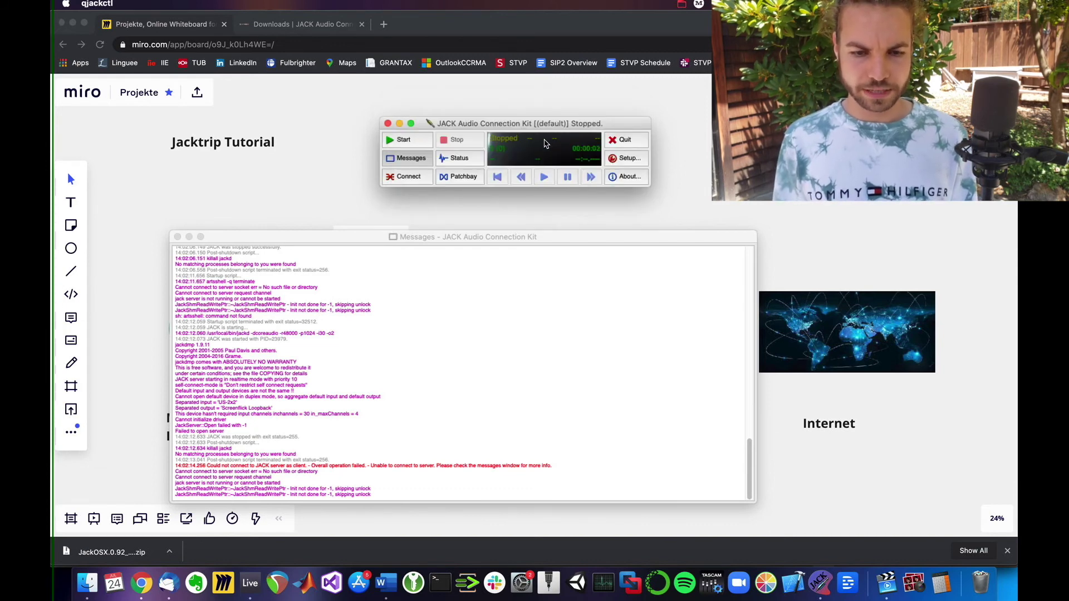
{"action": "left_click", "coordinate": [424, 144]}
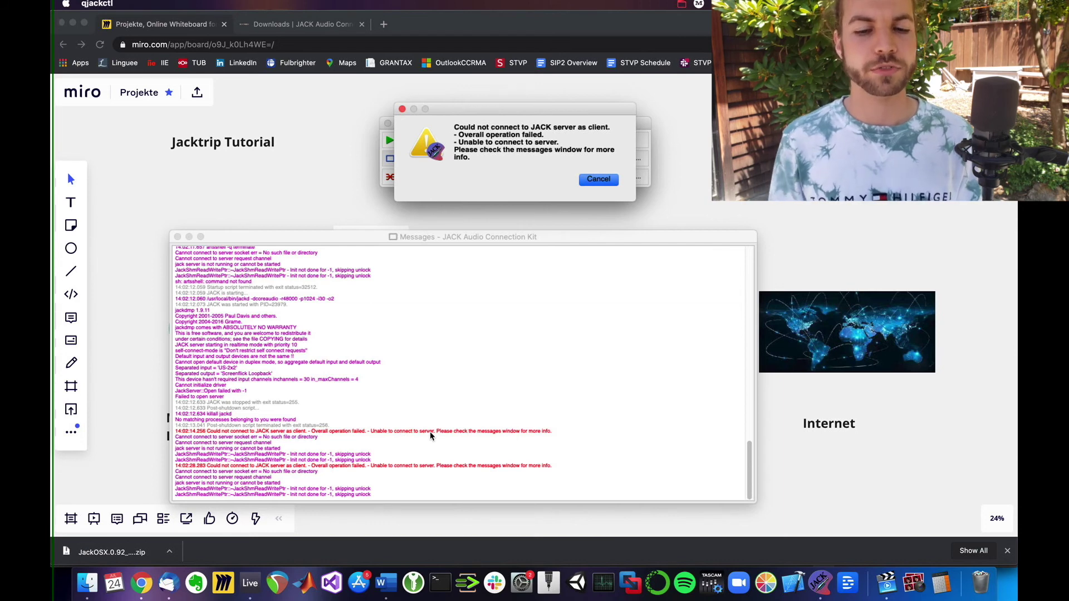
{"action": "left_click", "coordinate": [594, 180]}
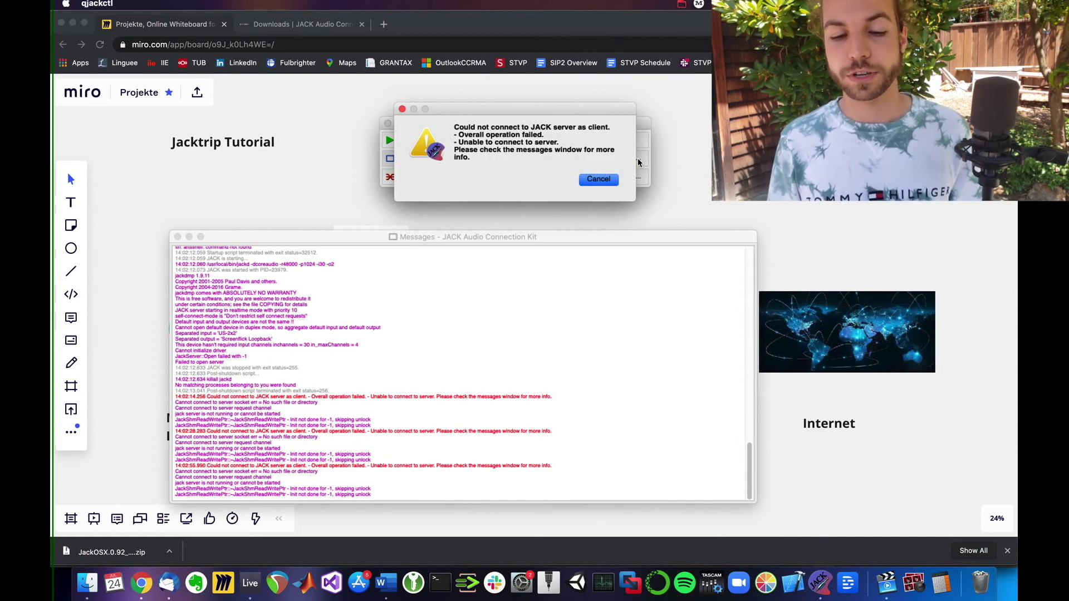
{"action": "left_click", "coordinate": [597, 178]}
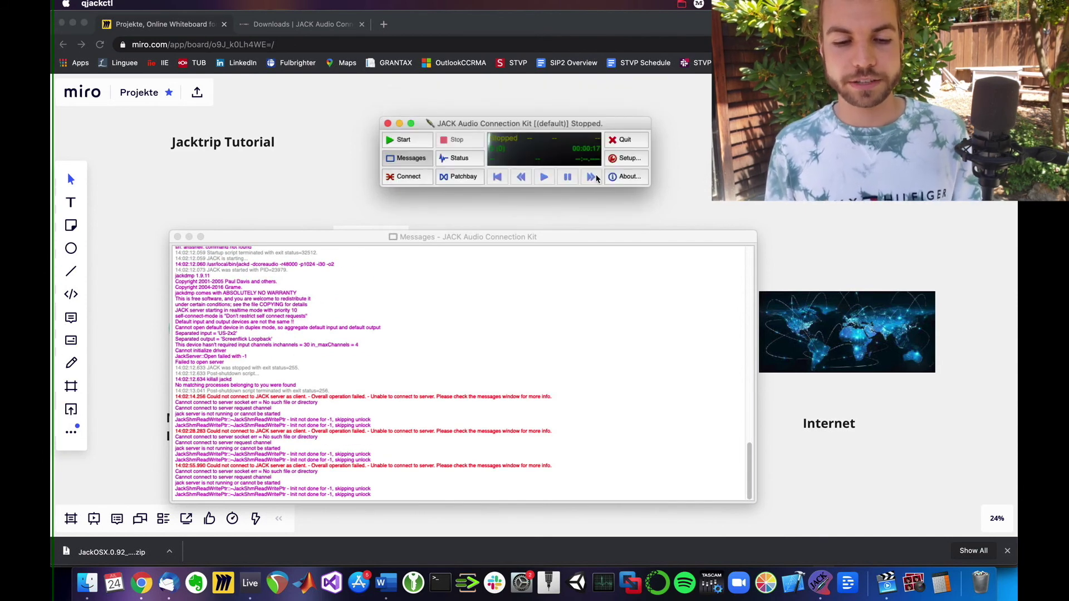
- Set Input Channels back to 2 in Setup and start the JACK server
{"action": "left_click", "coordinate": [613, 160]}
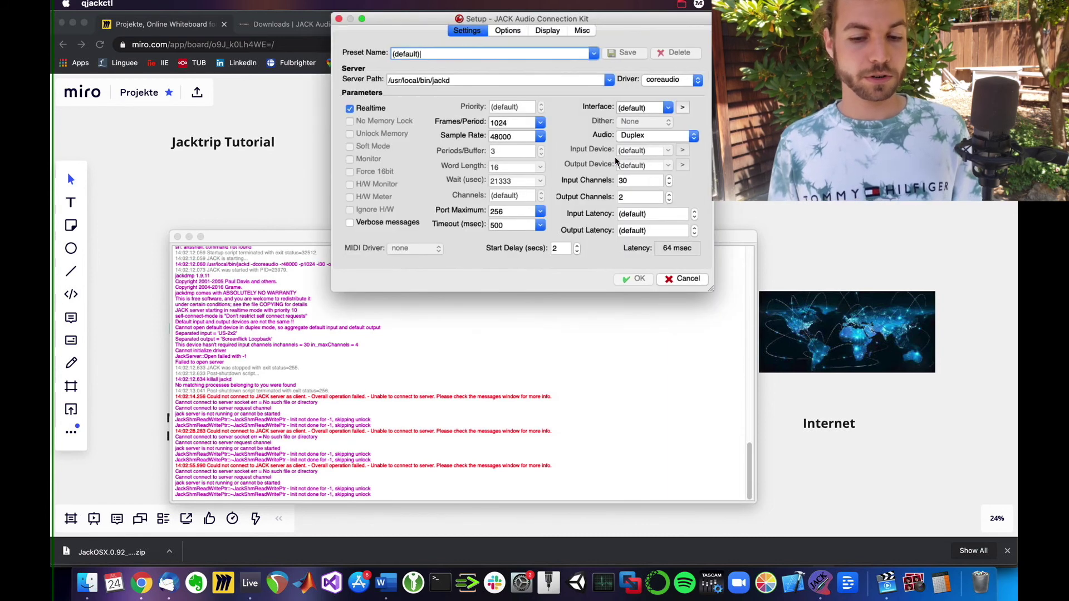
{"action": "double_click", "coordinate": [630, 178]}
{"action": "type", "text": "2"}
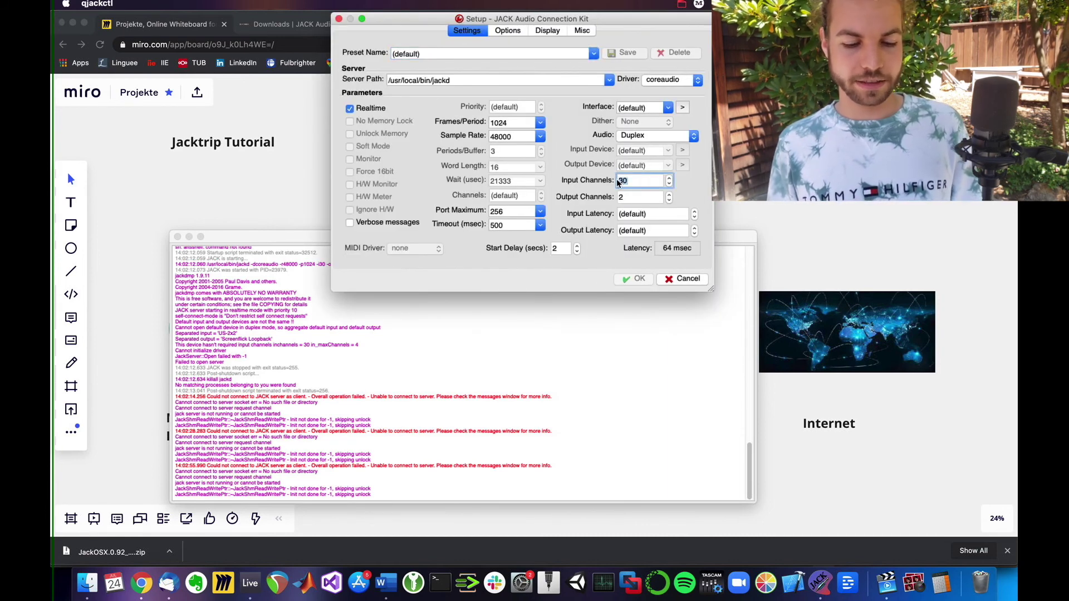
{"action": "left_click", "coordinate": [634, 278]}
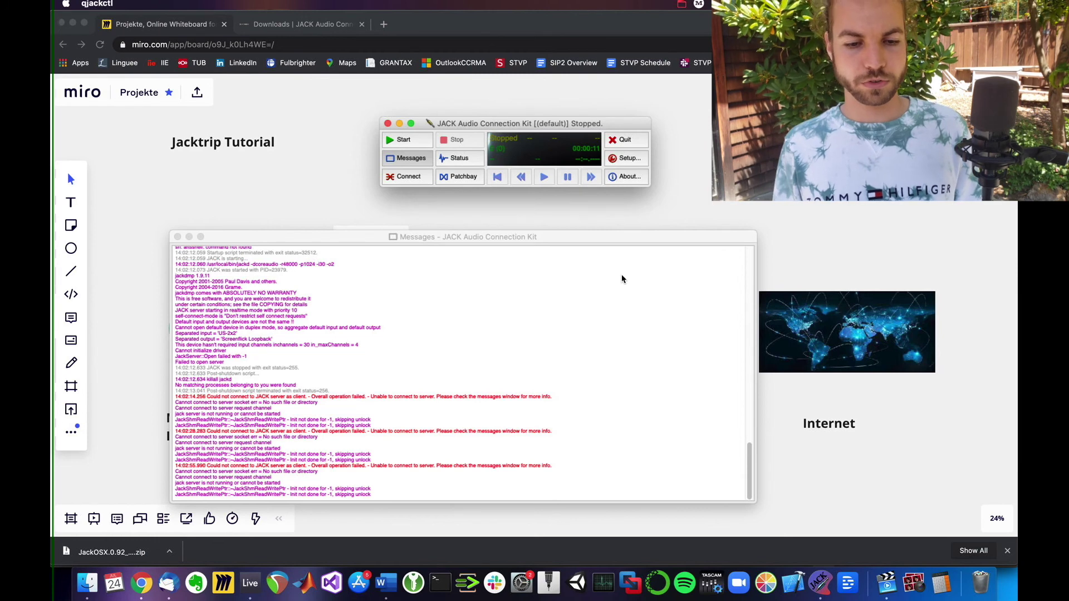
{"action": "left_click", "coordinate": [406, 143]}
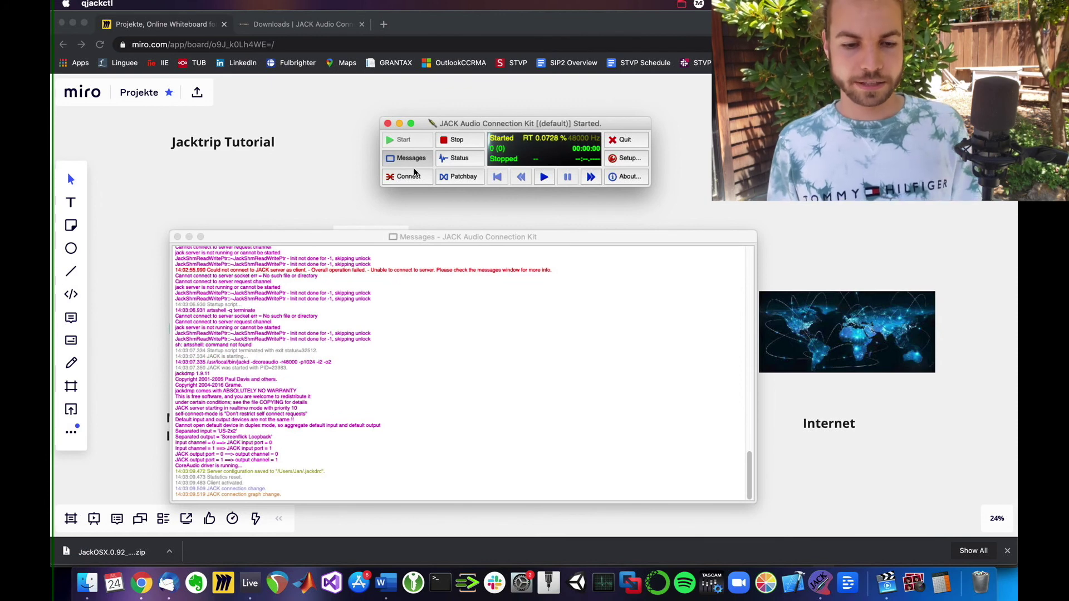
- Show the Connections window with both system clients expanded to list capture and playback ports
{"action": "left_click", "coordinate": [405, 177]}
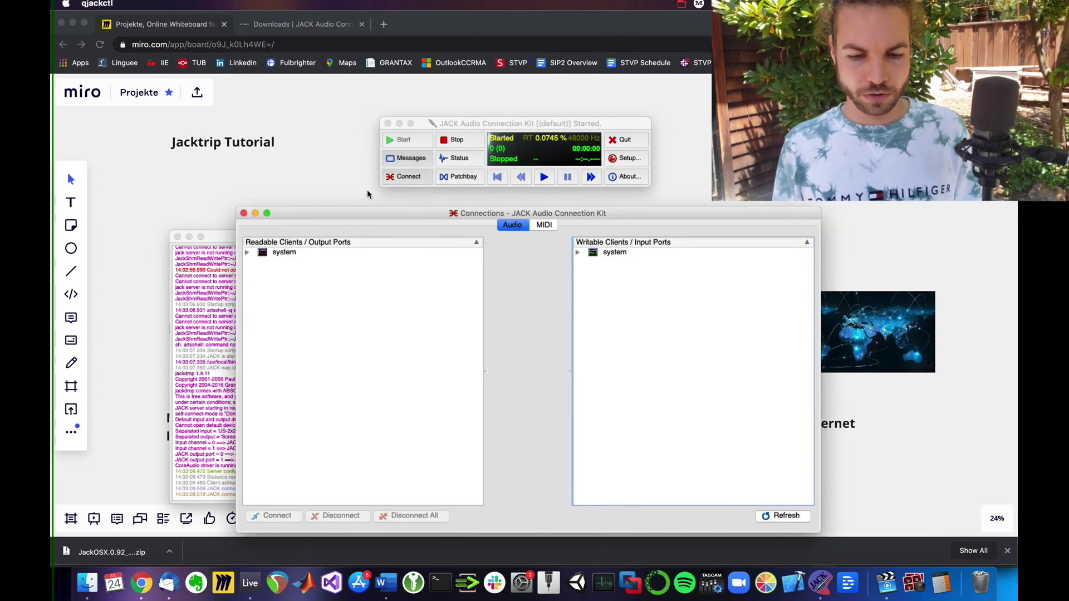
{"action": "double_click", "coordinate": [275, 252]}
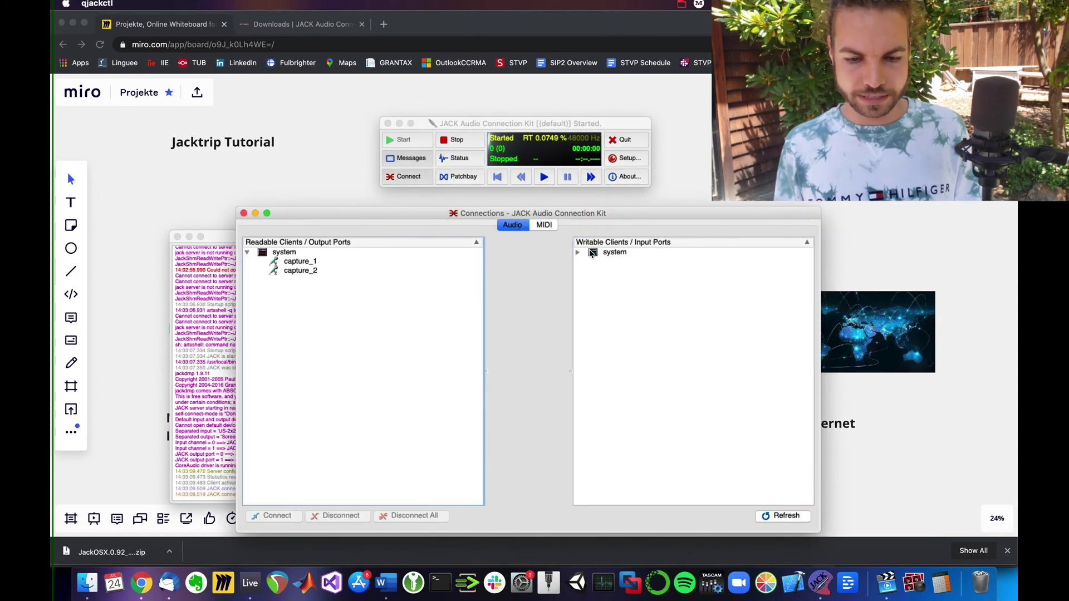
{"action": "left_click", "coordinate": [578, 253]}
{"action": "left_click_drag", "start_coordinate": [582, 214], "coordinate": [560, 196]}
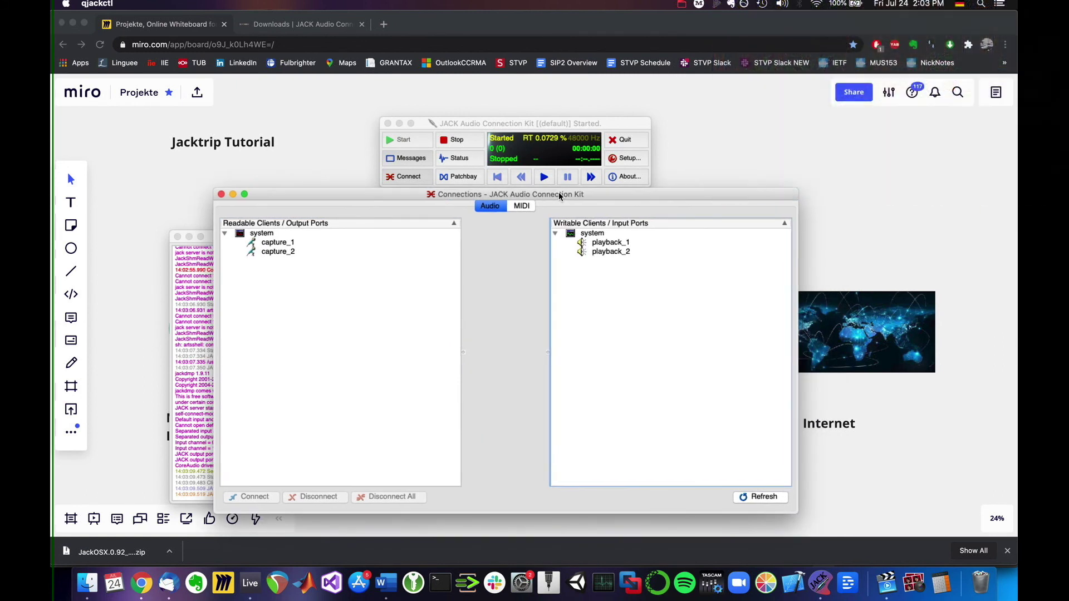